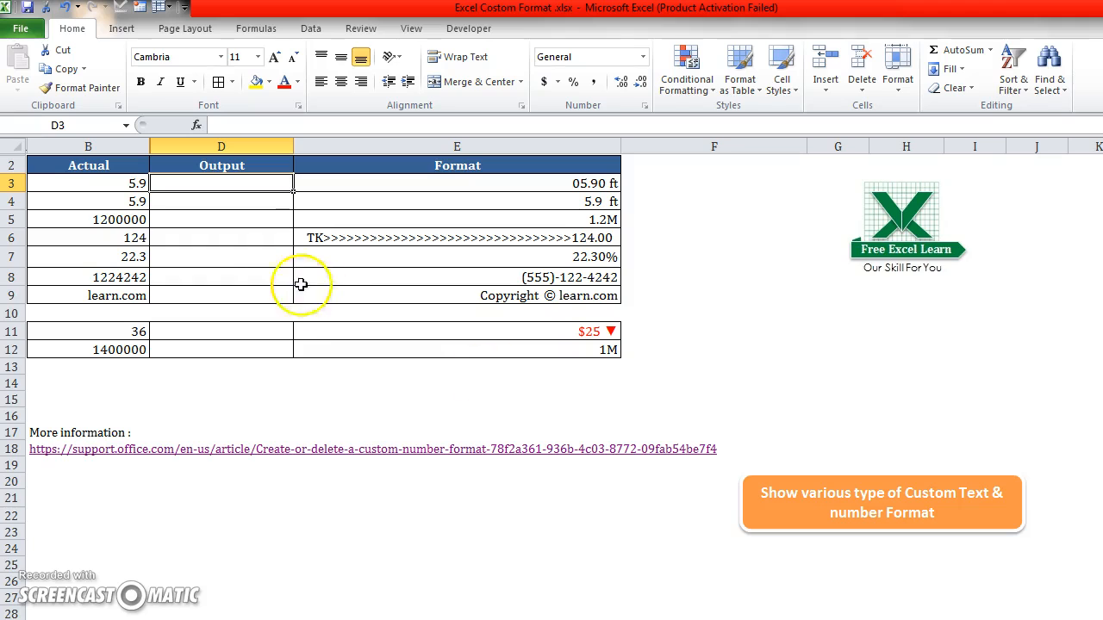
Step: Examine the Actual values in B3:B9 and B11:B12 against the target formats in E3:E9 and E11:E12
drag(120, 183, 114, 293)
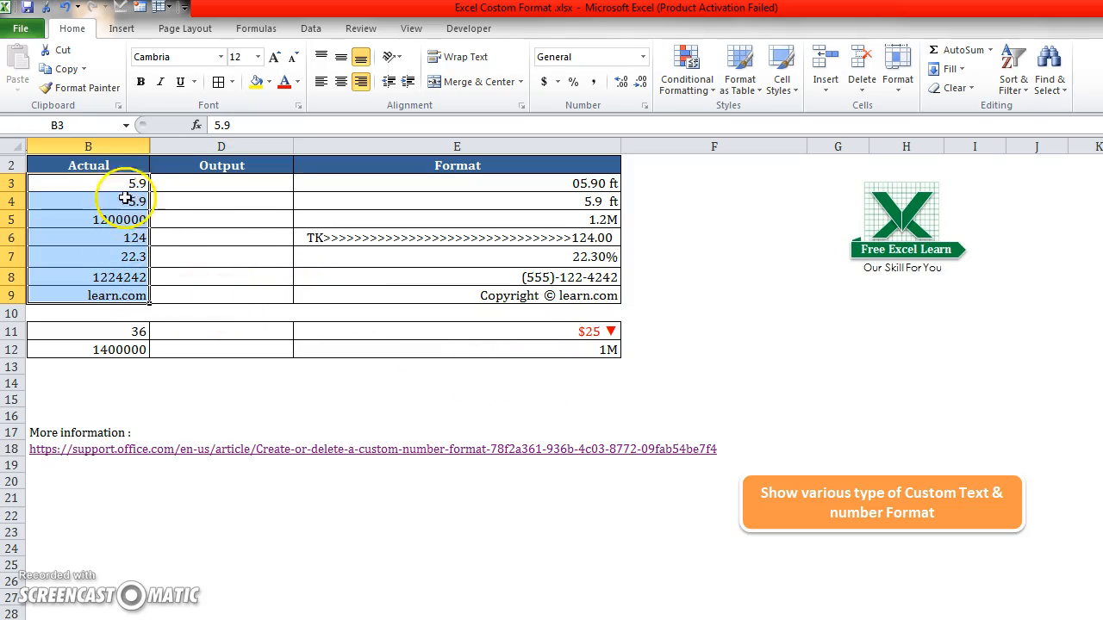
drag(312, 177, 328, 289)
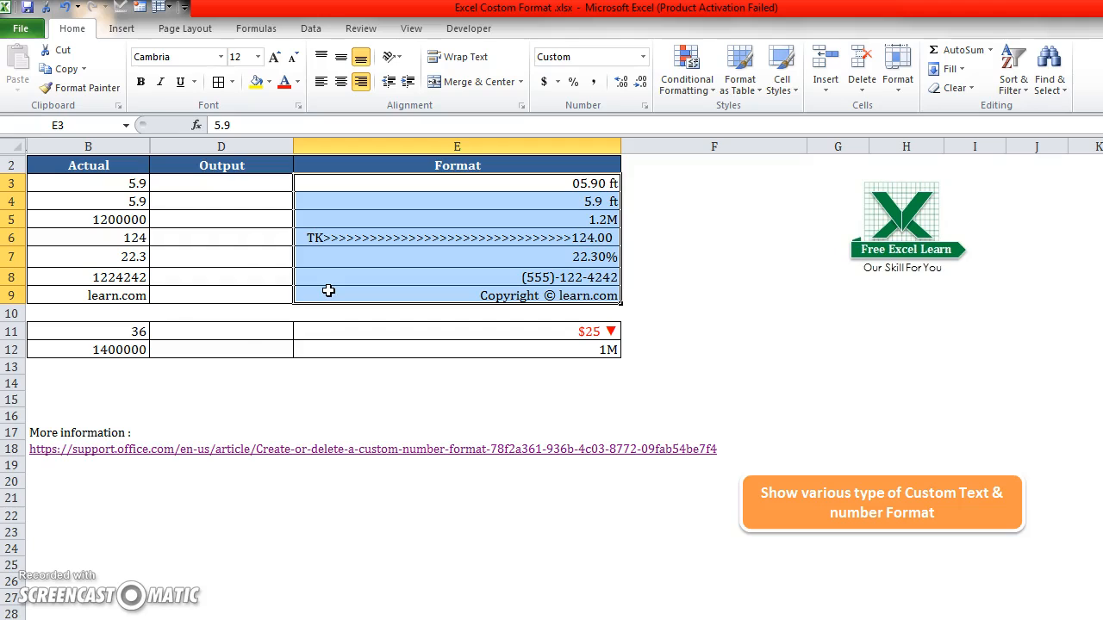
drag(129, 334, 122, 349)
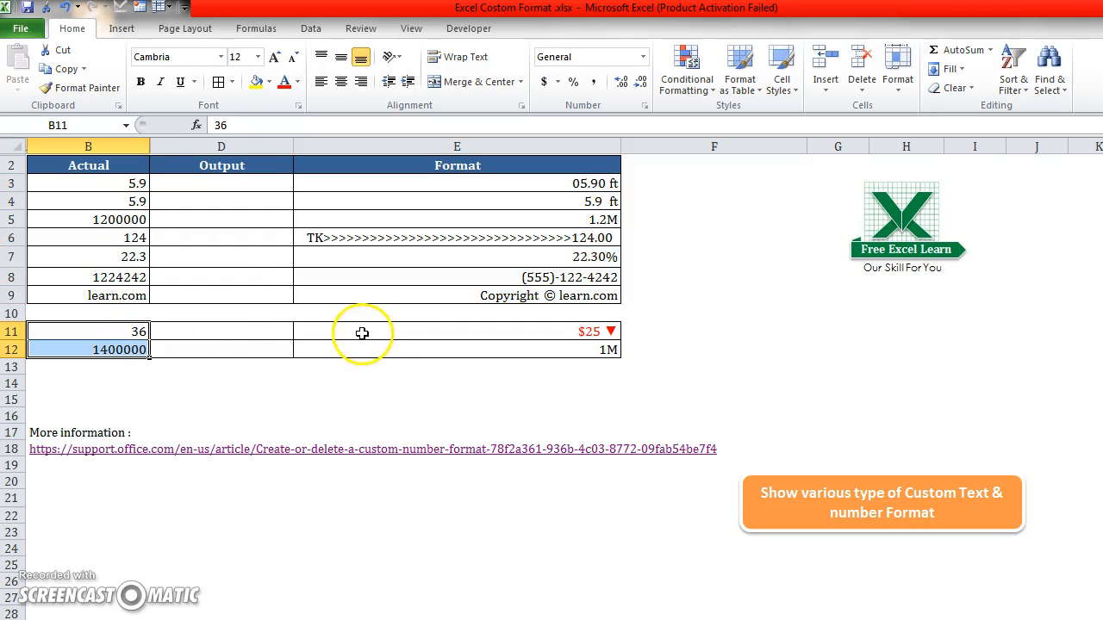
drag(361, 333, 364, 342)
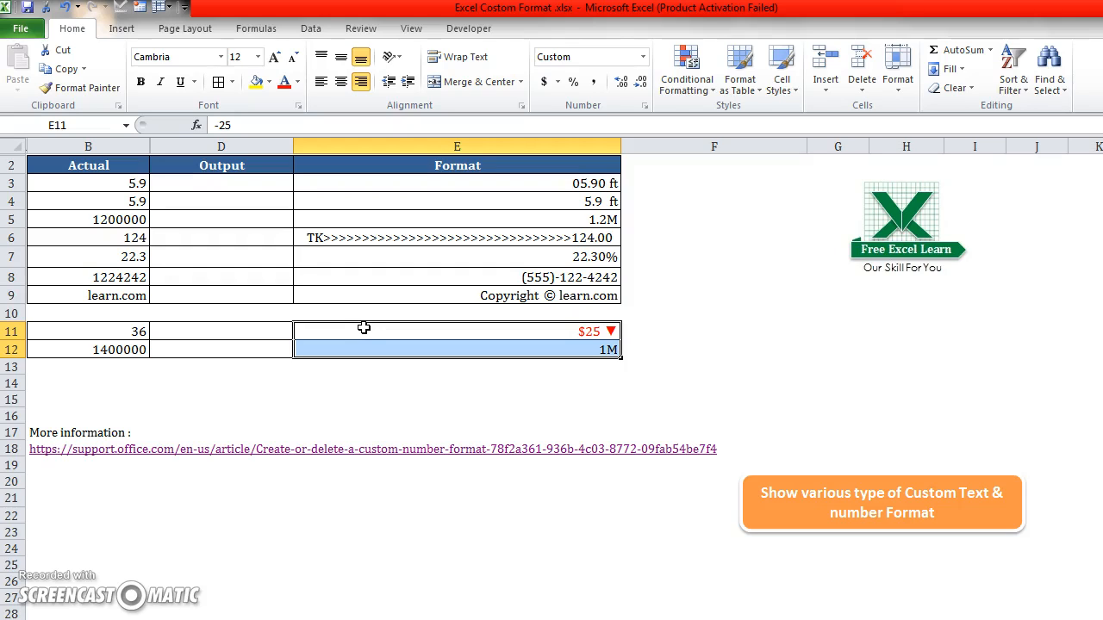
Step: Enter 5.9 in the first Output cell, D3
click(217, 182)
text(5)
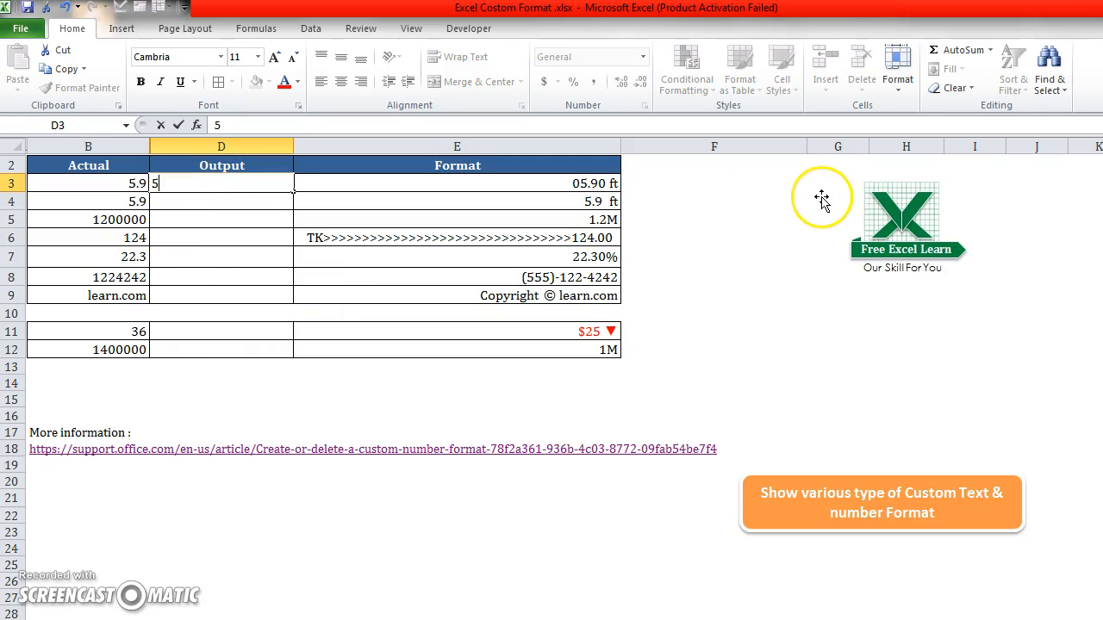
text(.9)
key(Return)
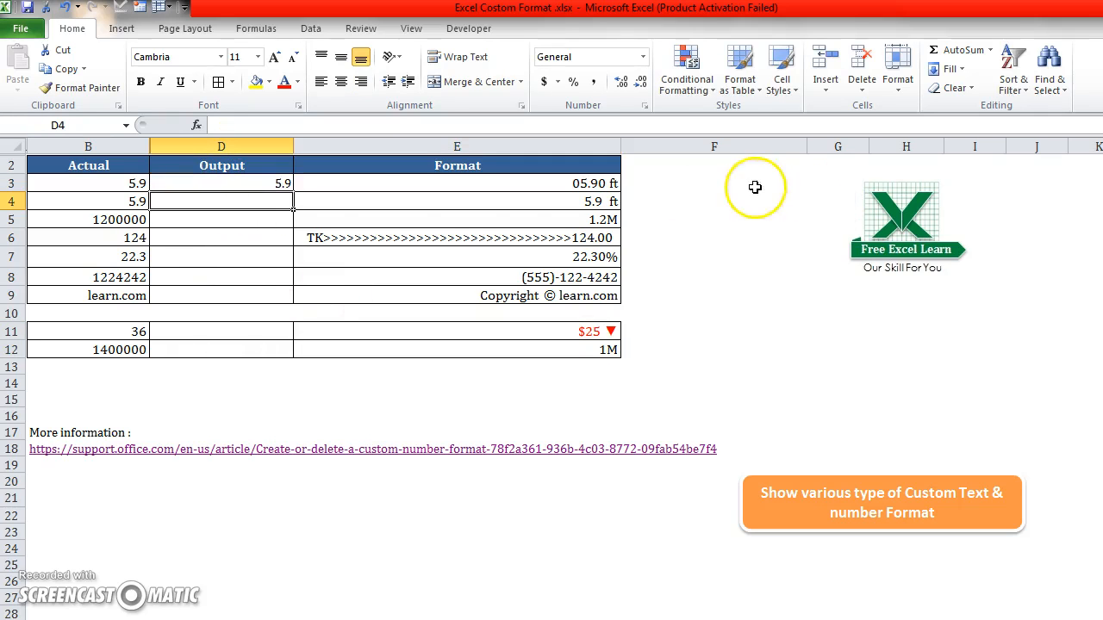
Step: Apply the custom number format 00.00 "ft" to cell D3
click(233, 181)
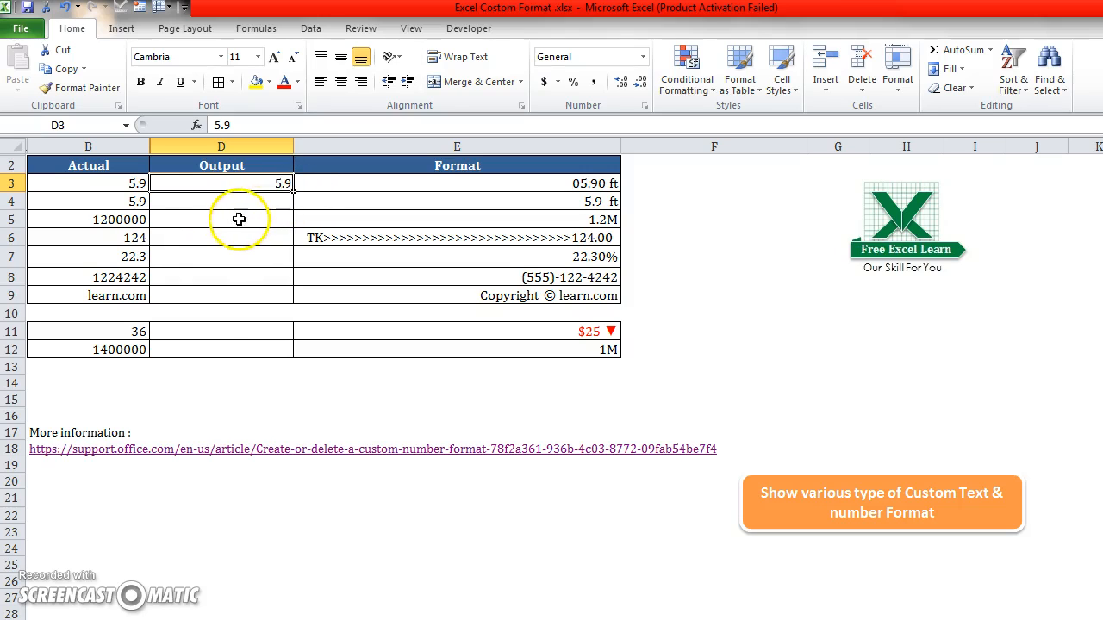
right_click(201, 184)
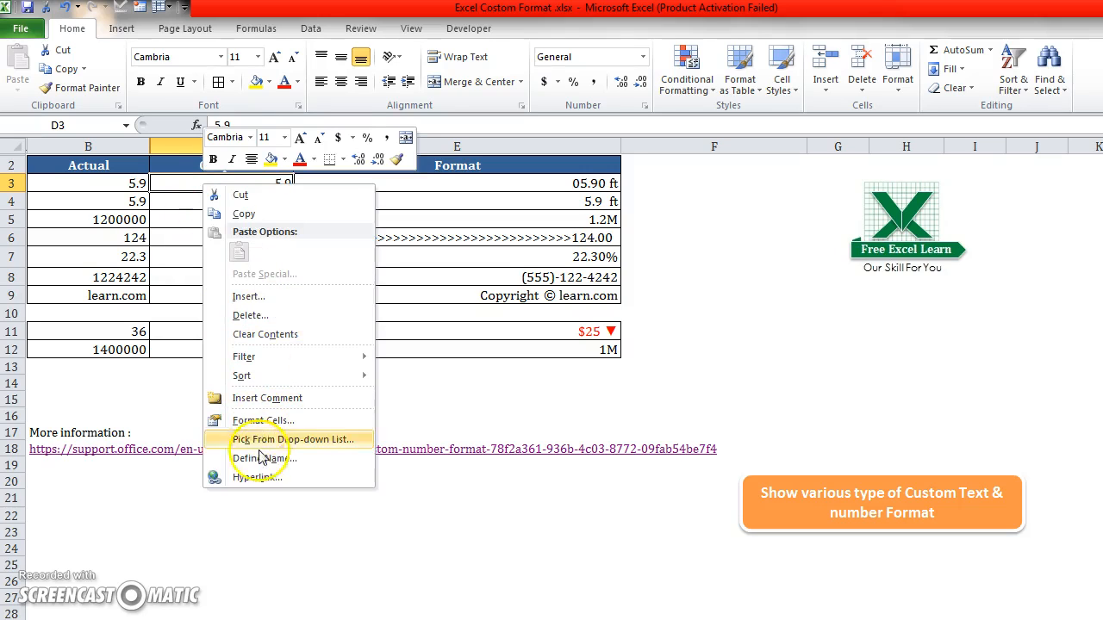
click(260, 421)
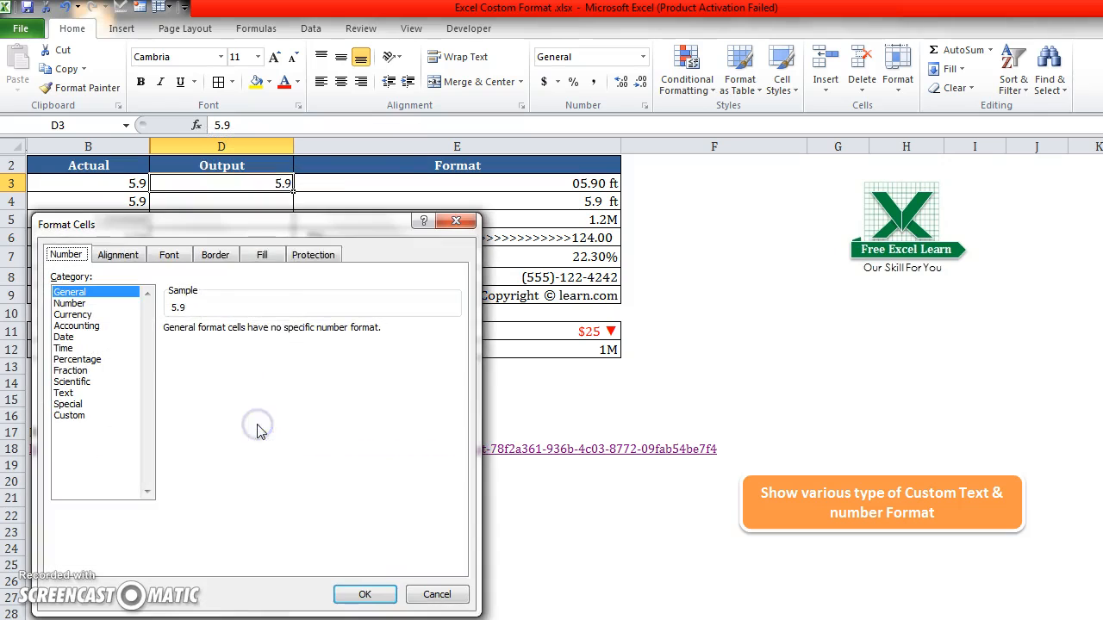
drag(310, 226, 747, 224)
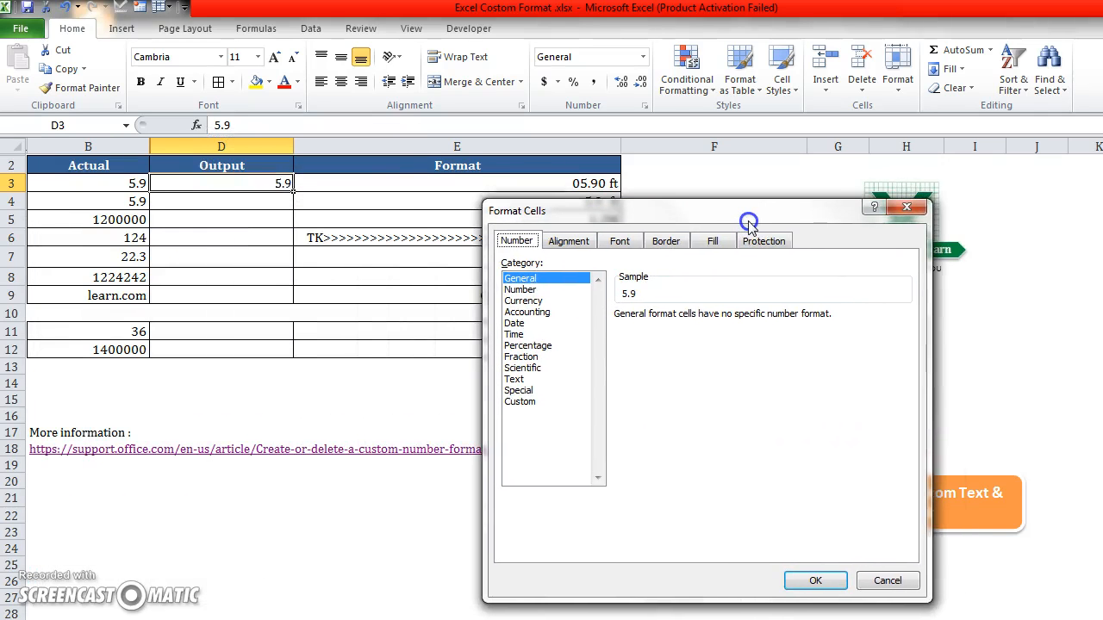
click(518, 402)
drag(669, 327, 578, 329)
click(659, 222)
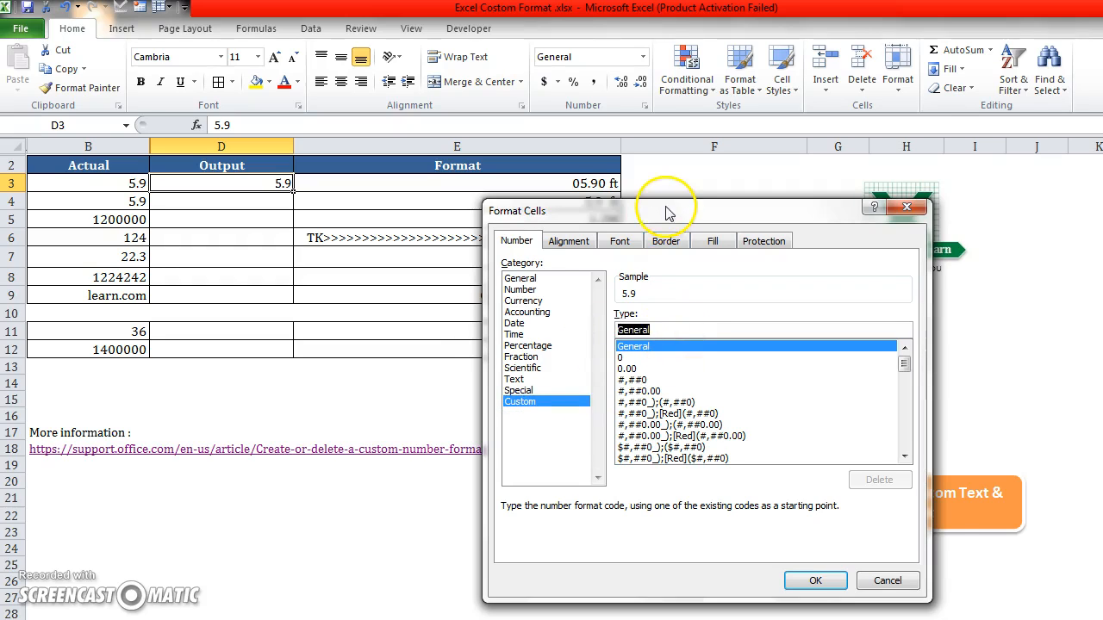
drag(660, 209, 682, 209)
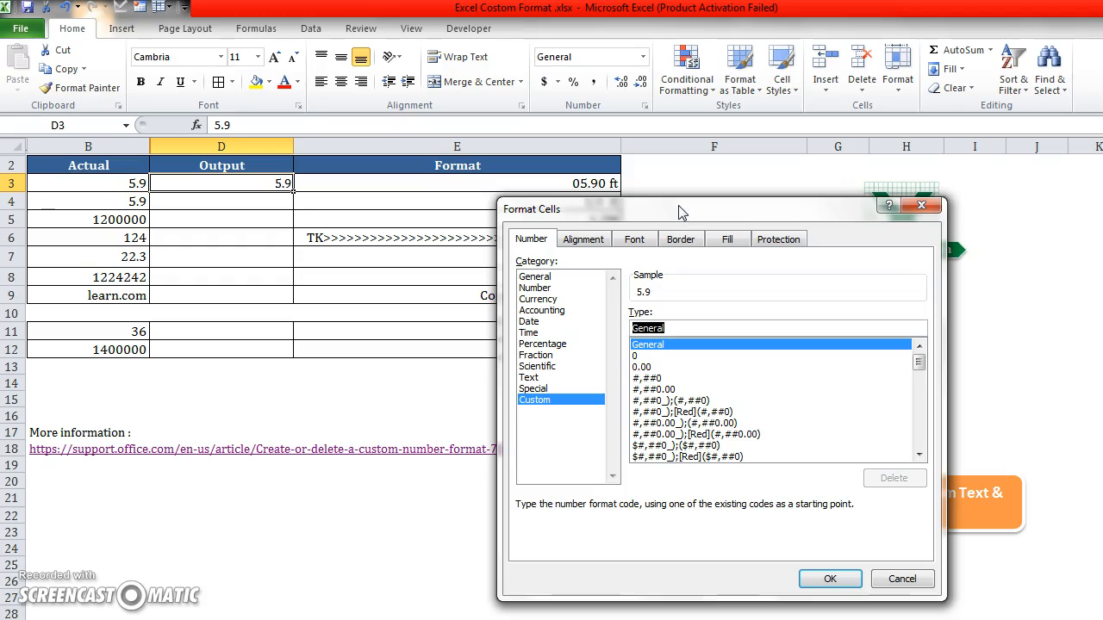
text(0)
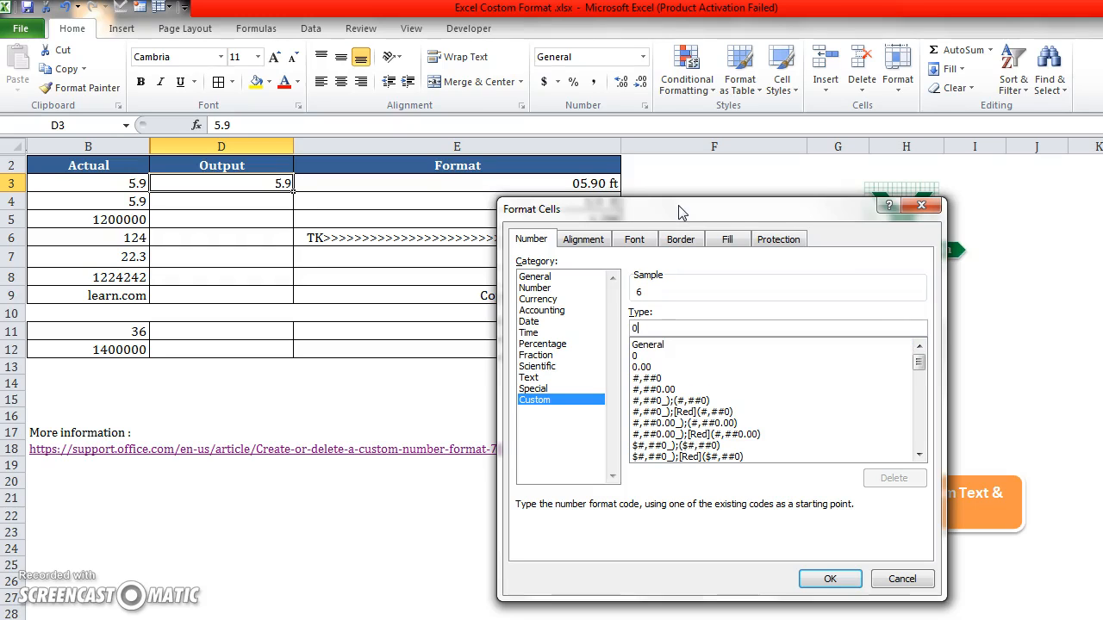
text(0)
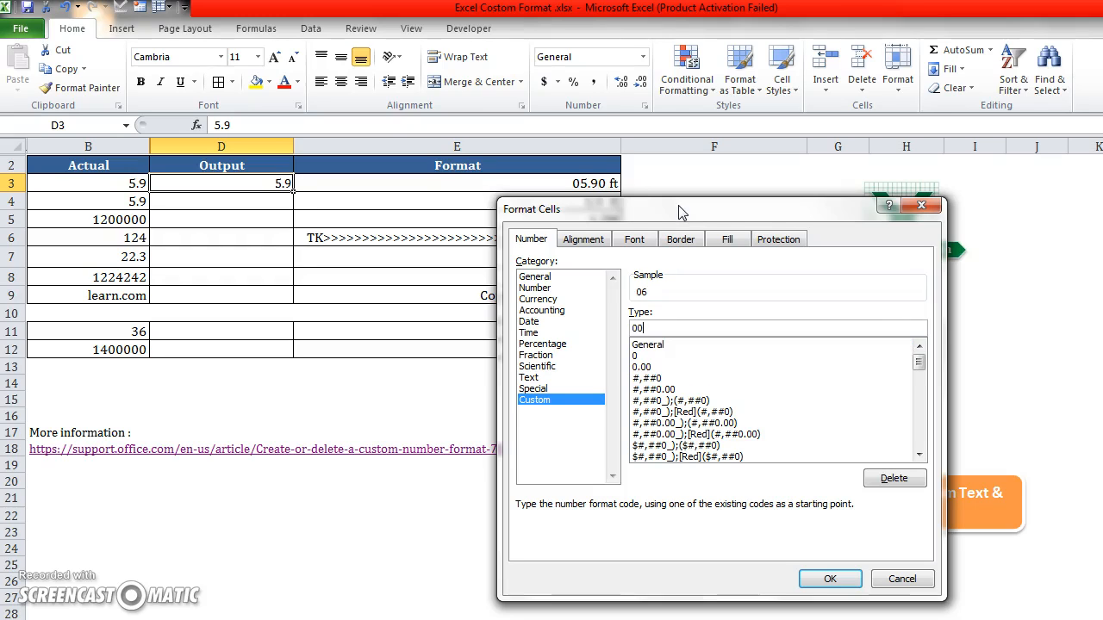
text(.00 "")
click(660, 329)
click(831, 579)
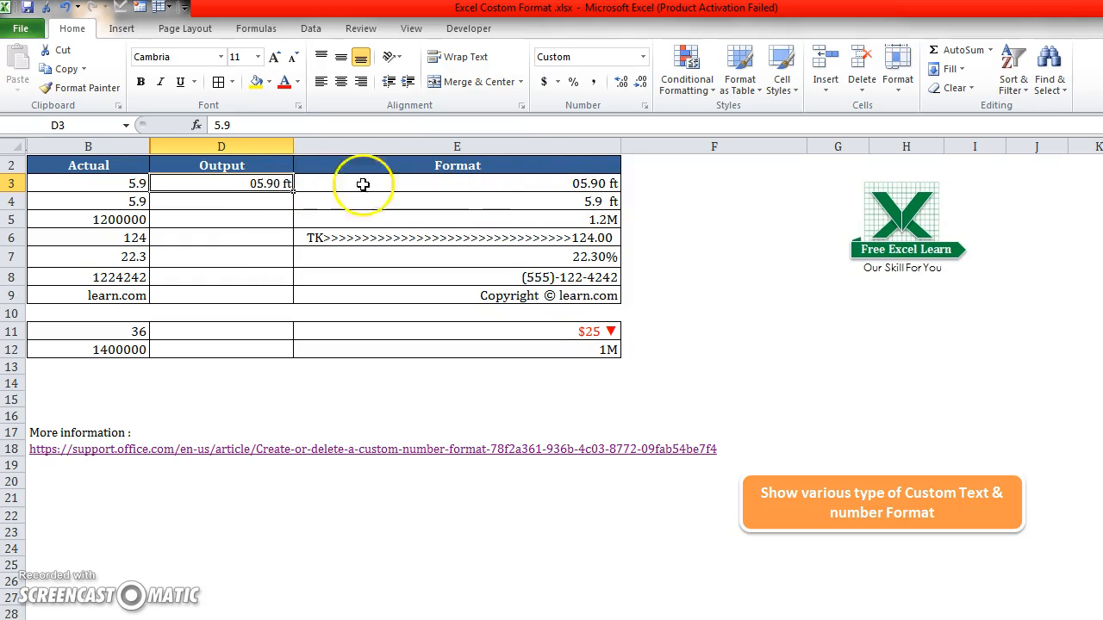
Step: Enter 5.9 in the second Output cell, D4
click(248, 201)
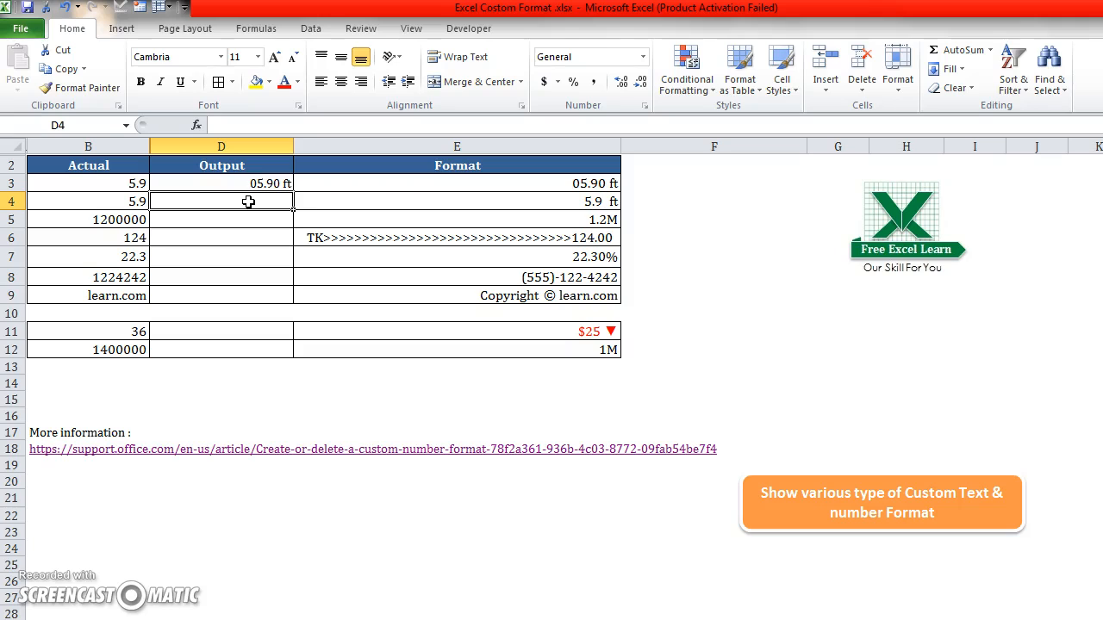
text(5.9)
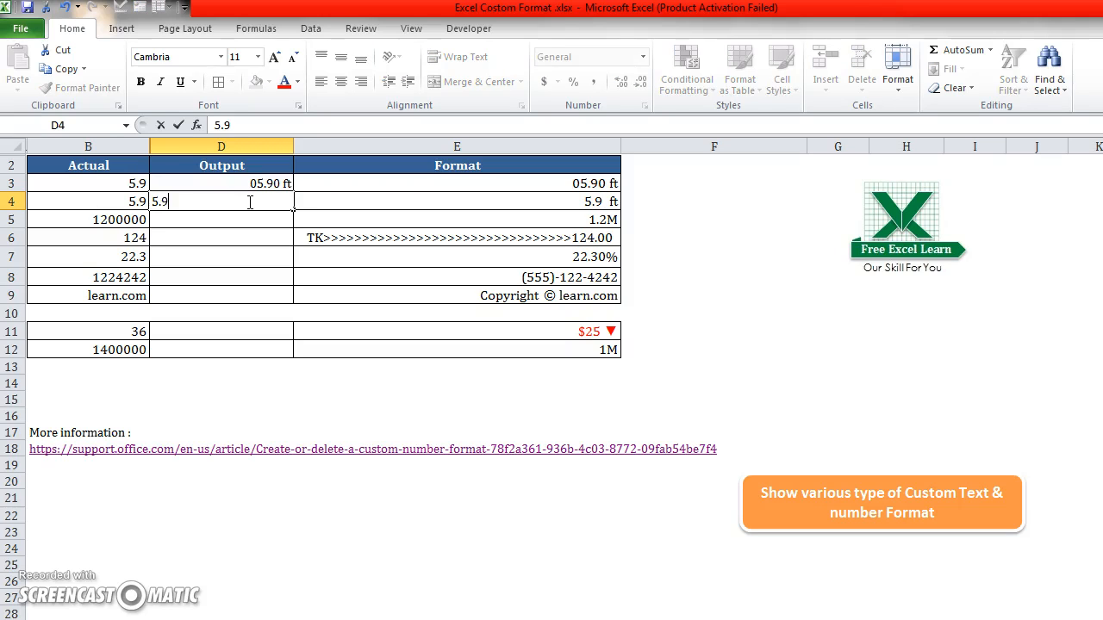
key(Return)
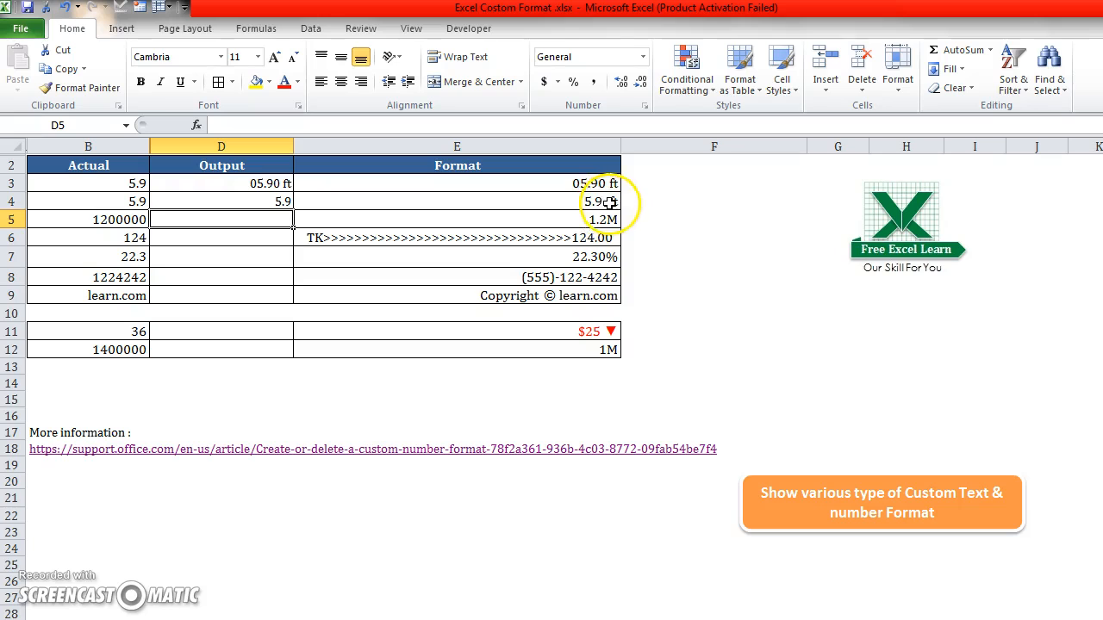
Step: Apply the custom number format ##.## "ft" to cell D4
click(261, 200)
right_click(259, 201)
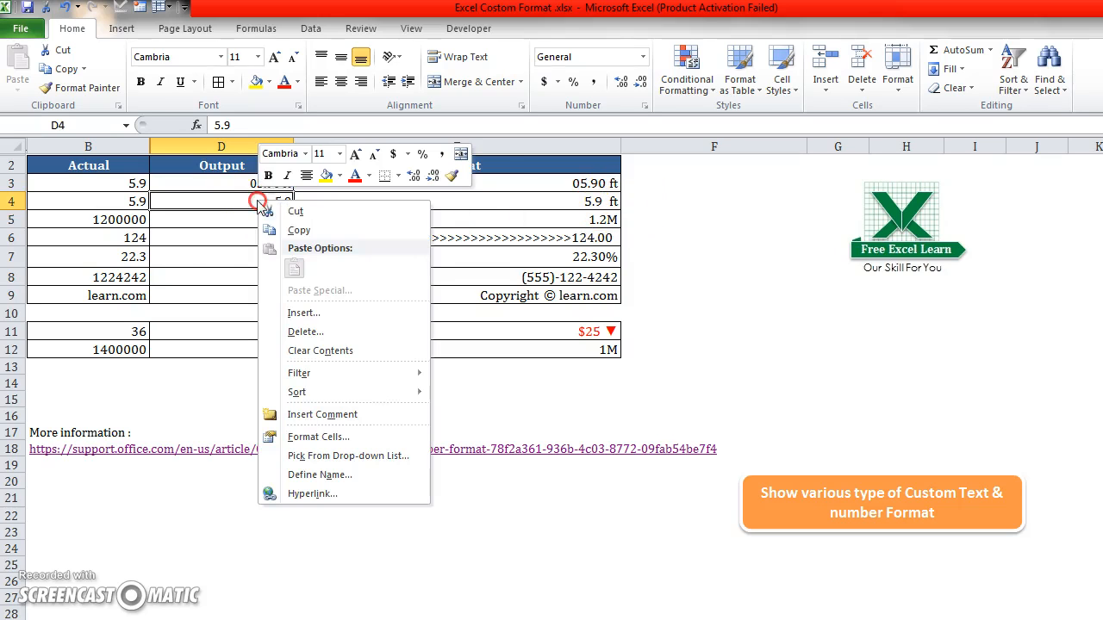
click(319, 437)
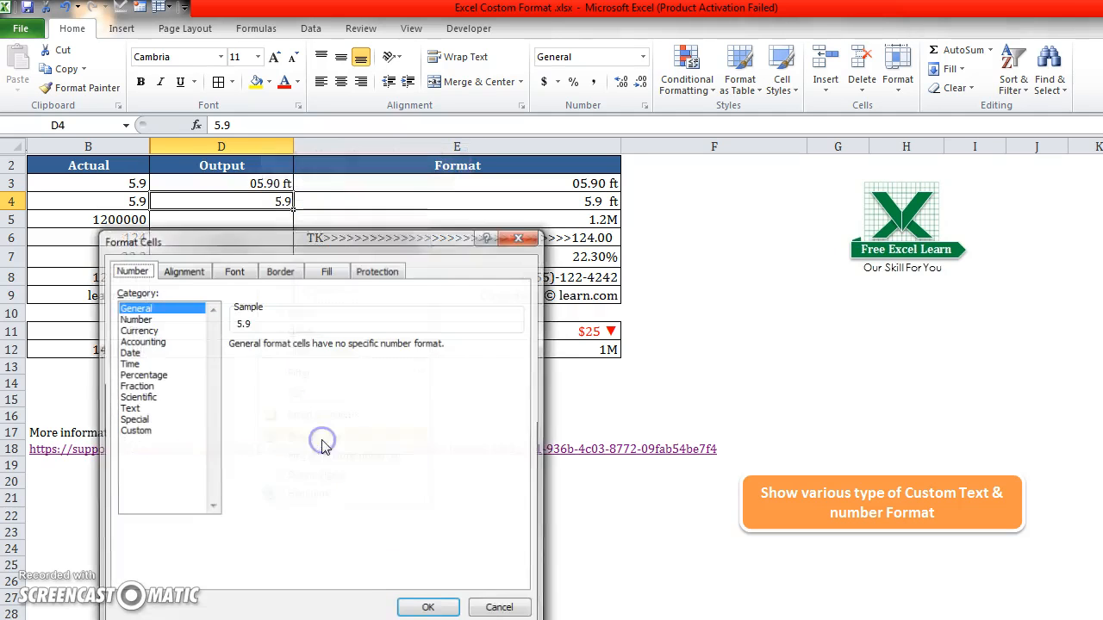
drag(370, 234, 917, 110)
click(676, 312)
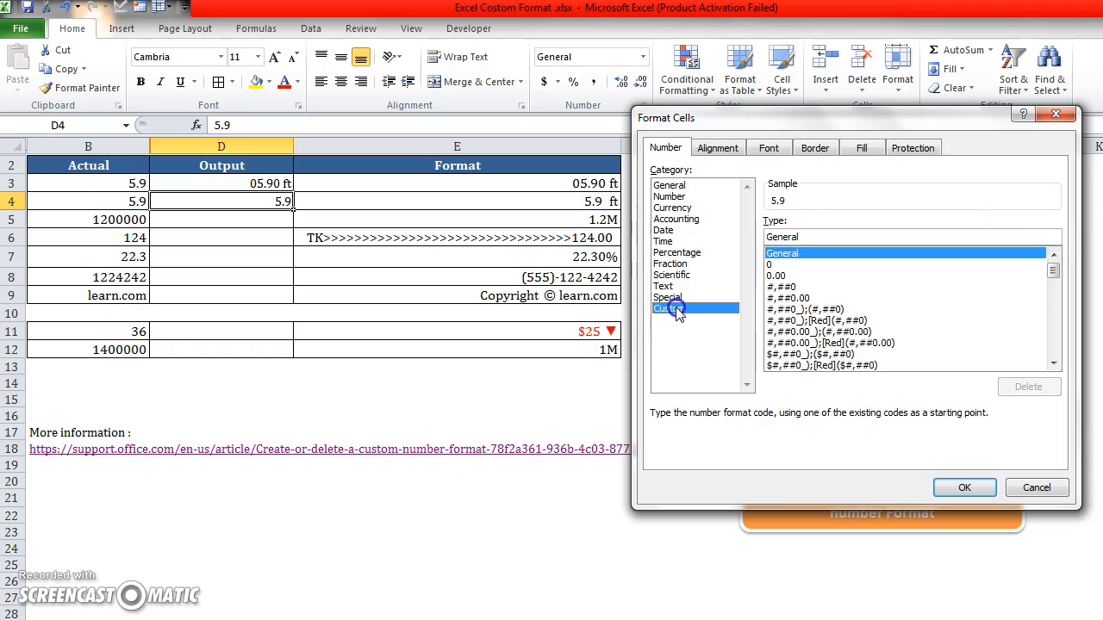
drag(824, 236, 733, 246)
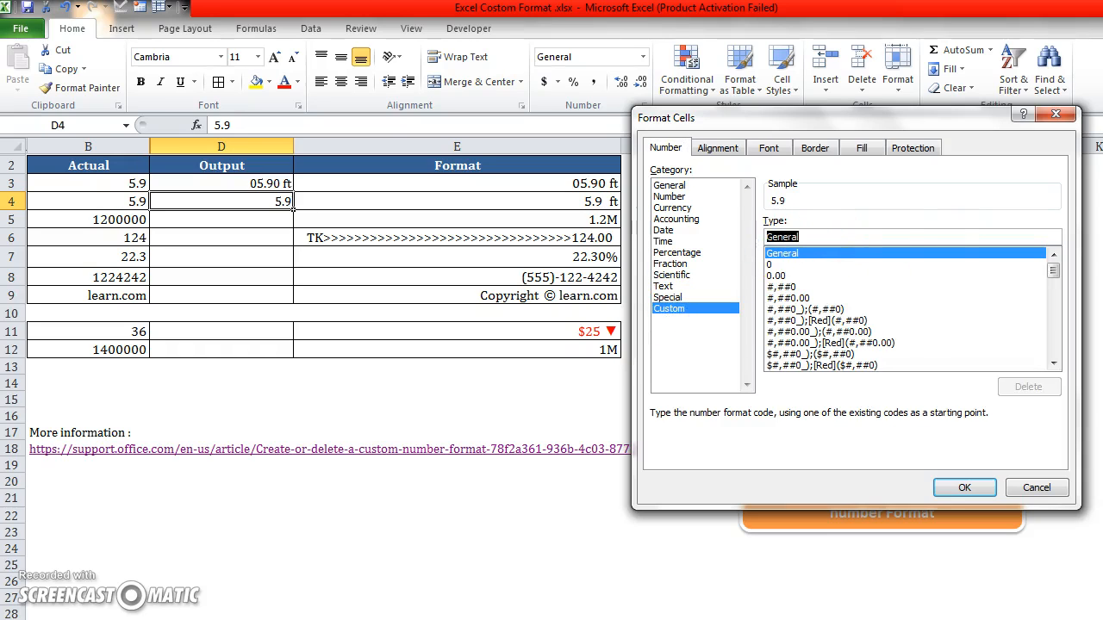
text(##.##)
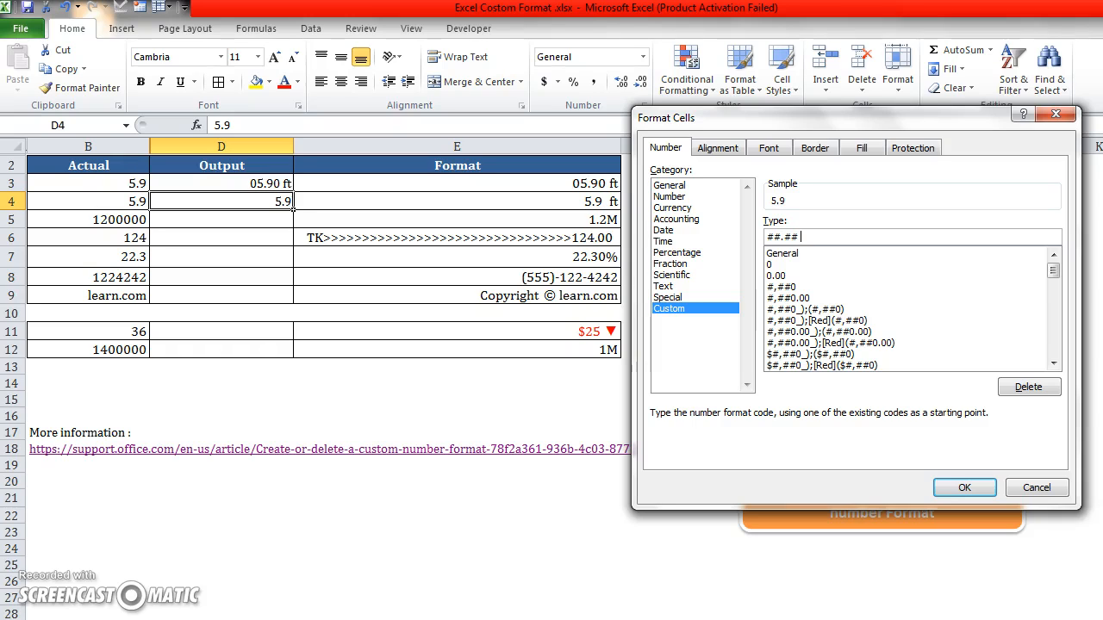
click(804, 236)
text(ft)
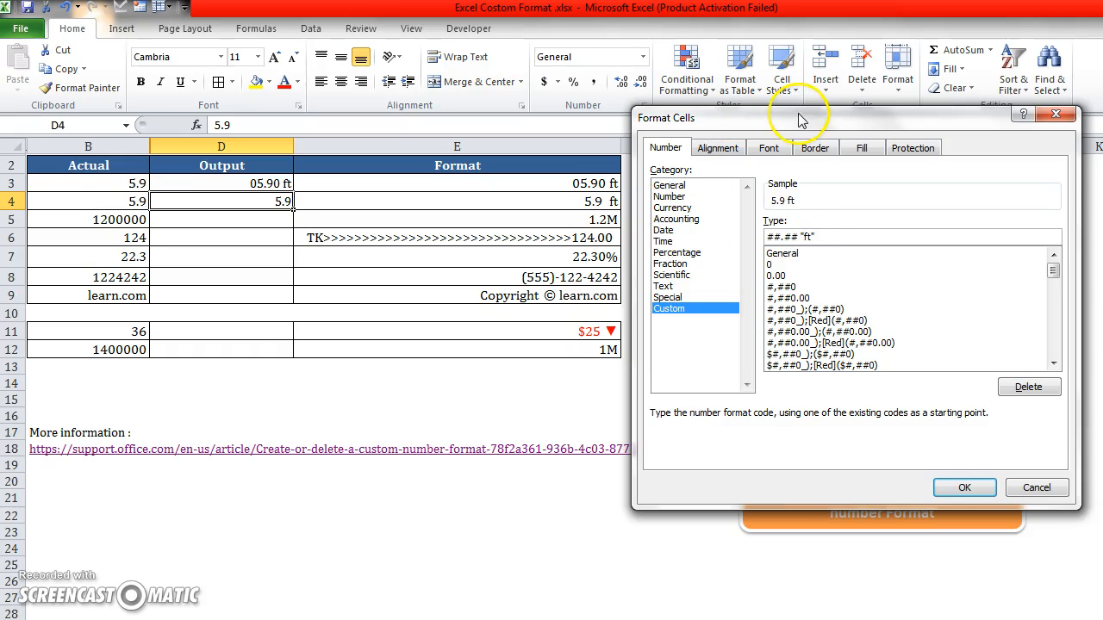
drag(798, 112, 804, 119)
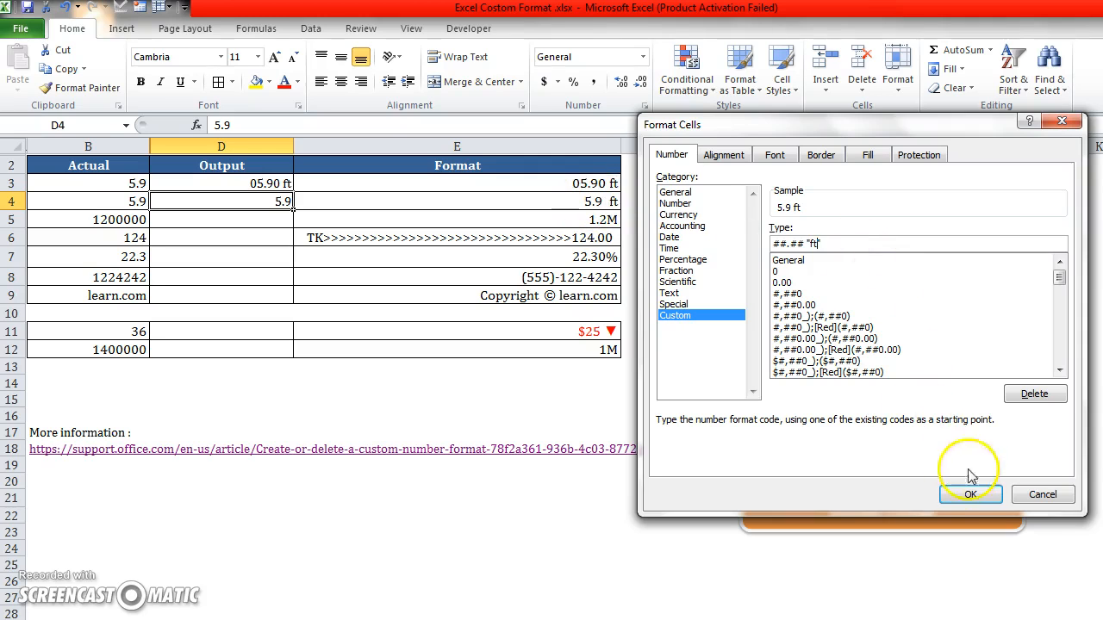
click(971, 495)
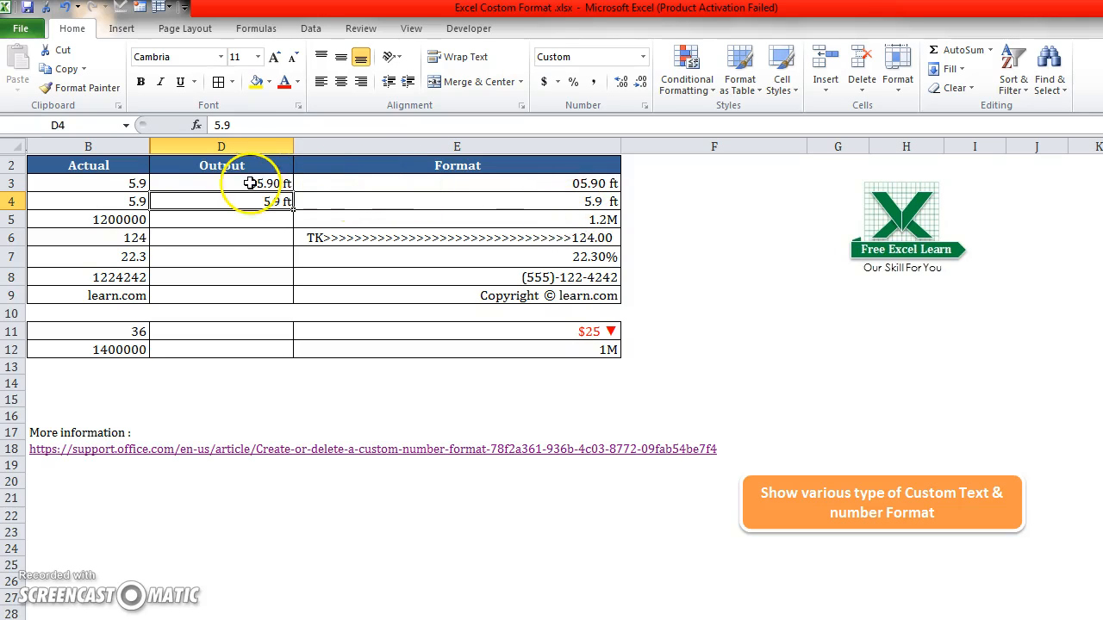
Step: Review the custom format code applied to cell D3, leaving it as it is
click(250, 183)
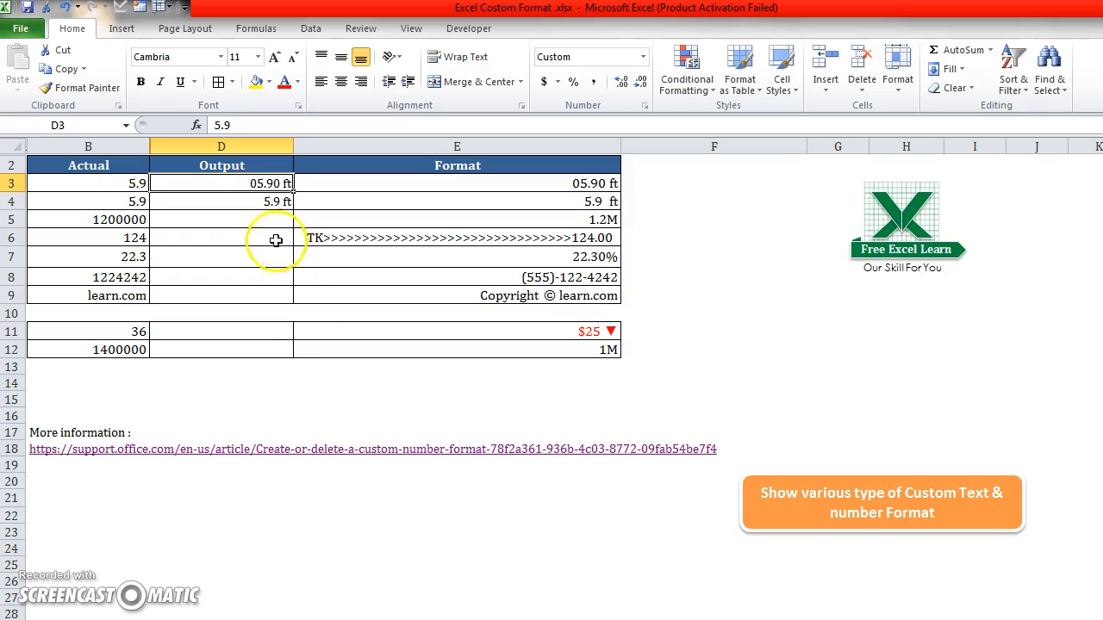
right_click(264, 182)
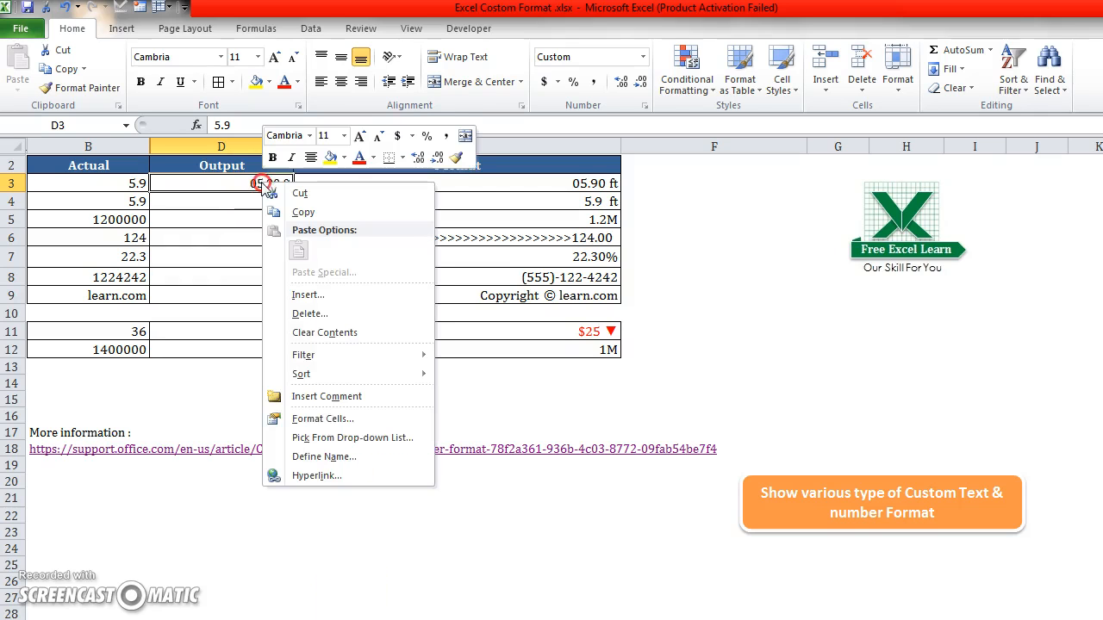
click(330, 419)
drag(290, 152, 901, 152)
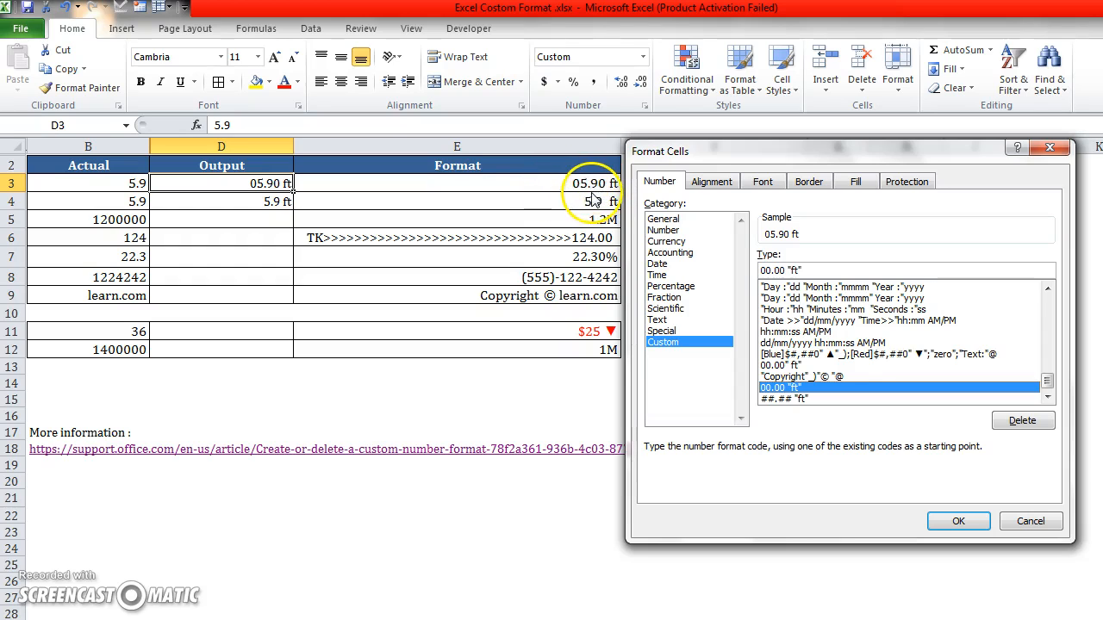
click(1031, 521)
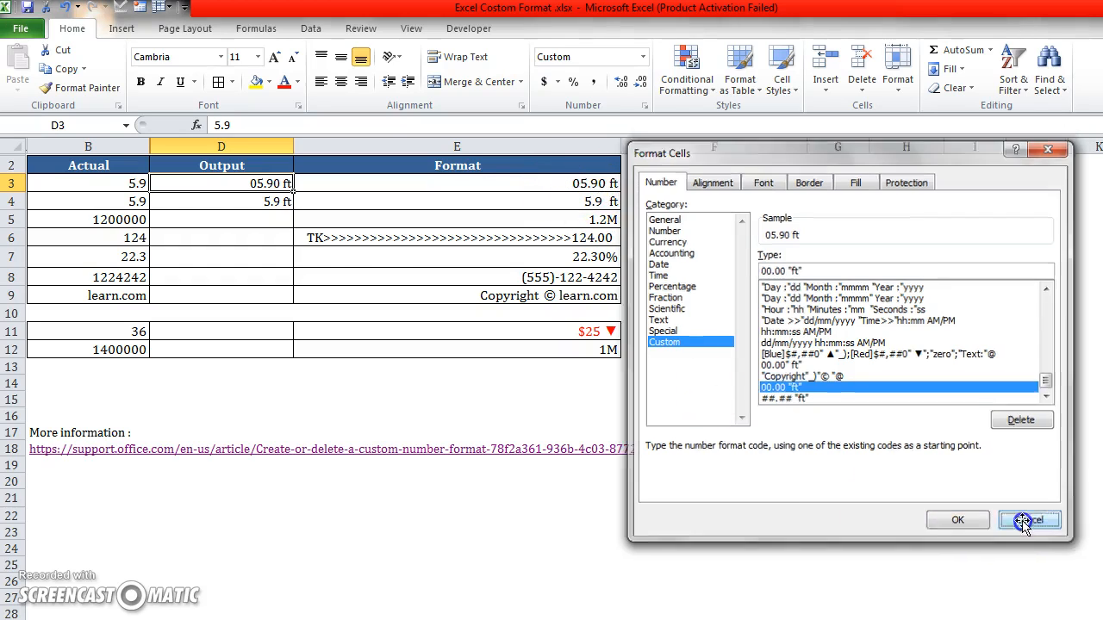
Step: Review the custom format code and sample for cell D4 to compare it with D3
click(262, 203)
right_click(262, 203)
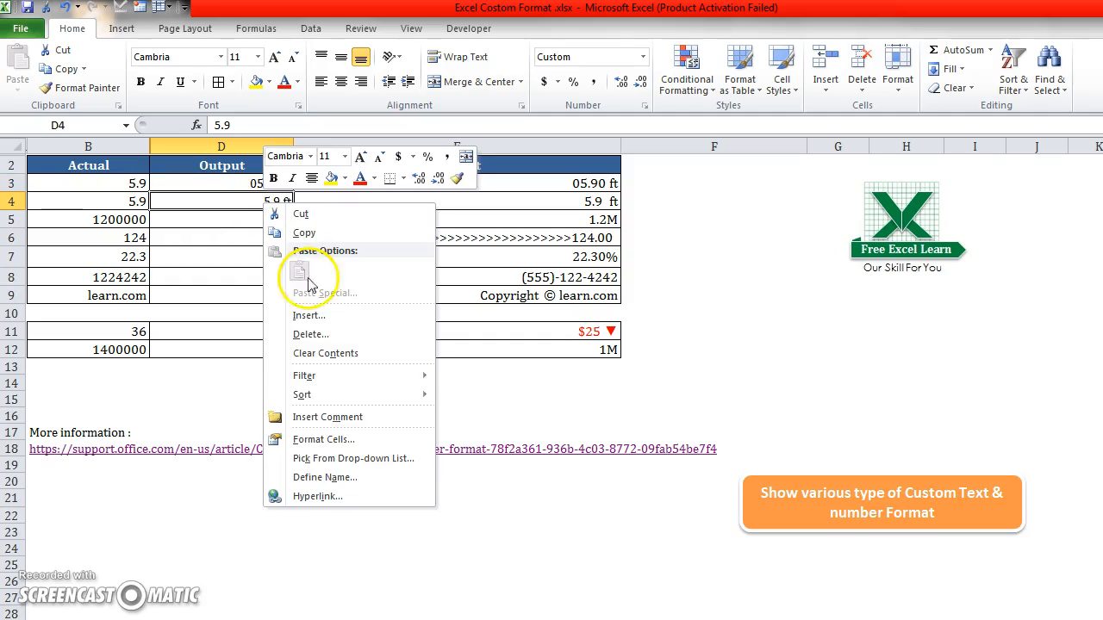
click(325, 440)
drag(425, 247, 931, 168)
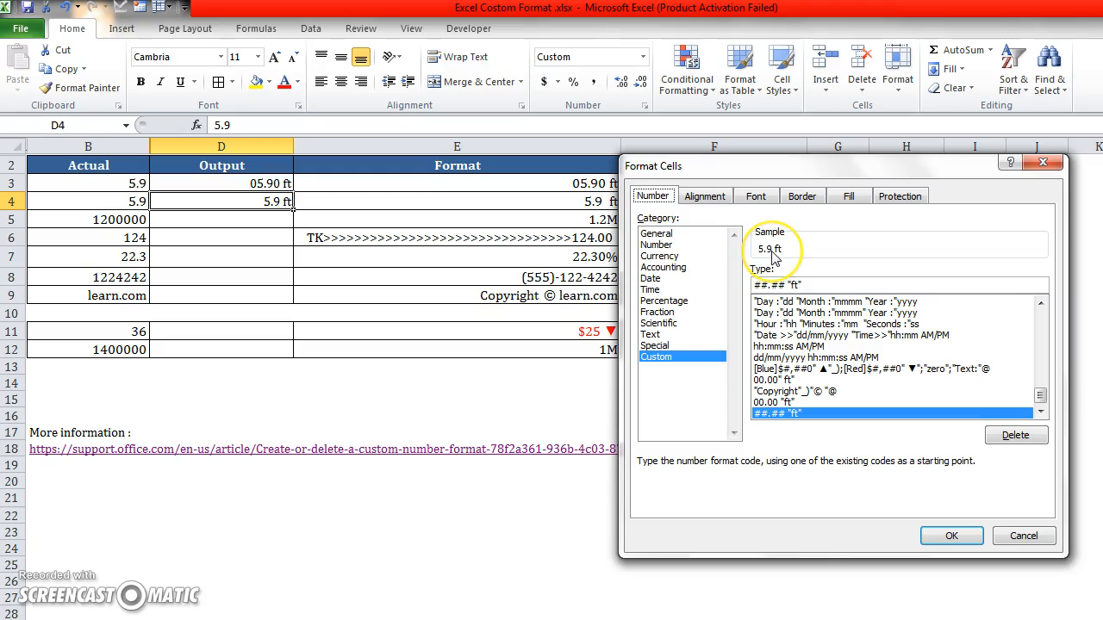
click(950, 536)
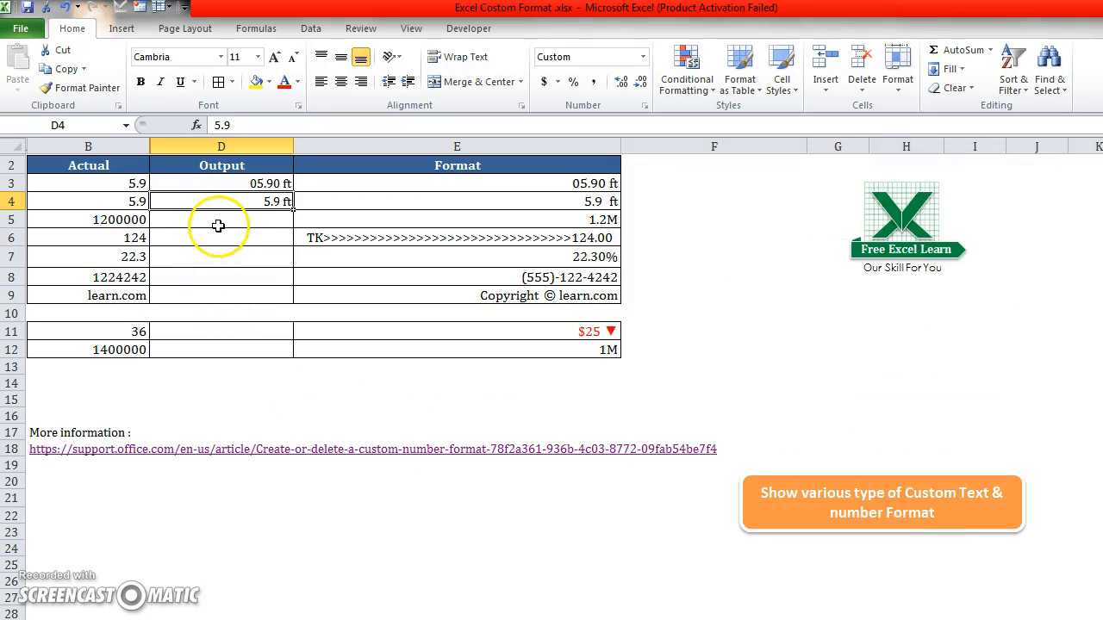
Step: Enter 1200000 in the third Output cell, D5
click(219, 223)
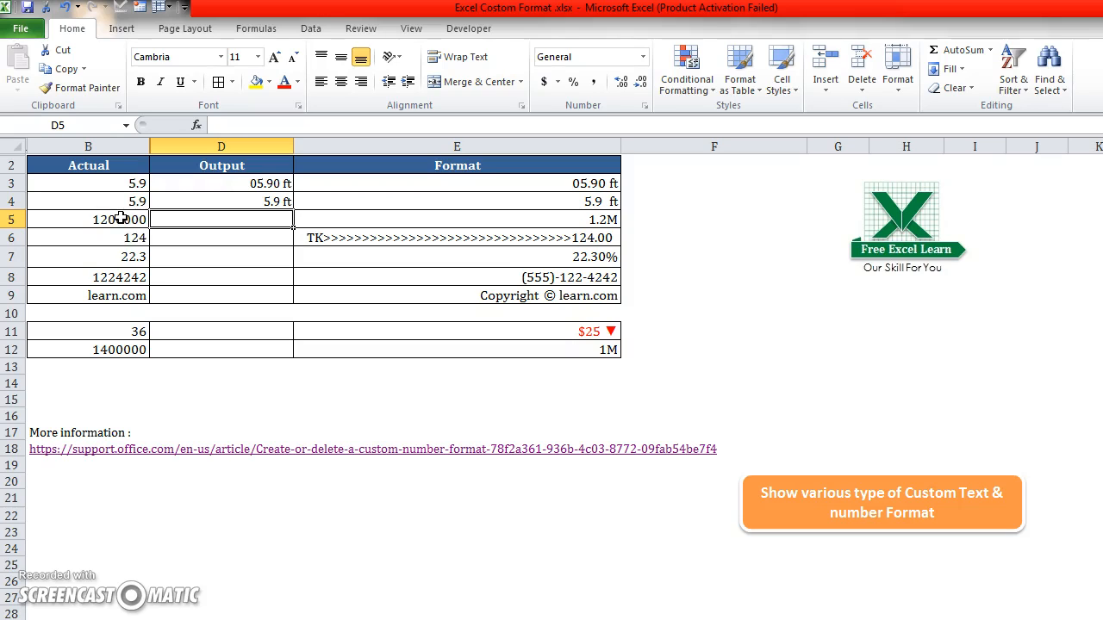
click(182, 221)
click(178, 220)
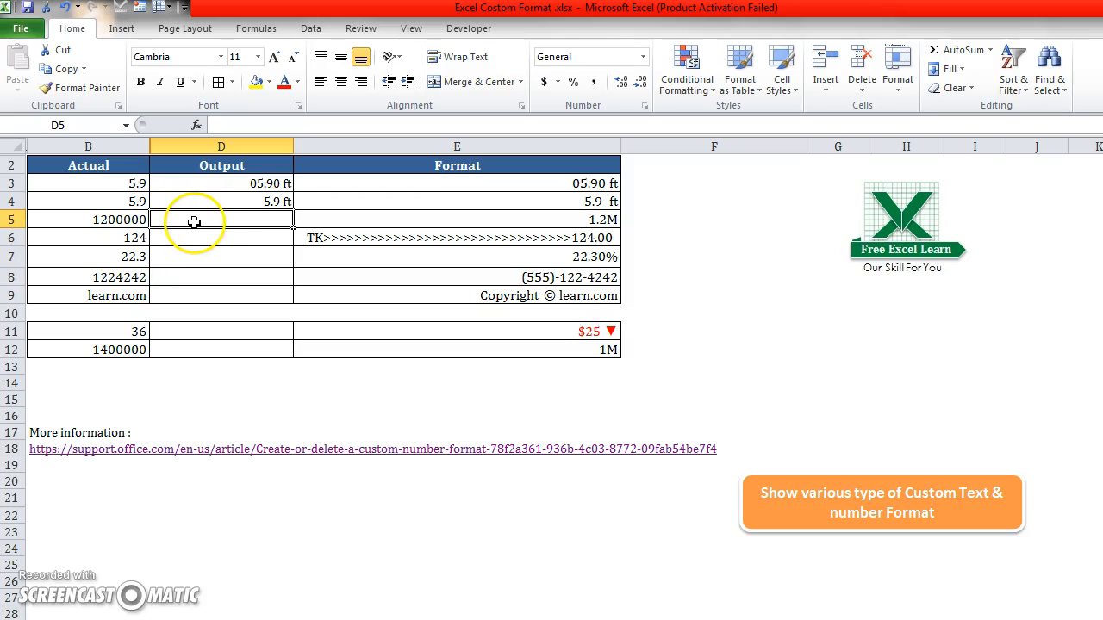
text(12)
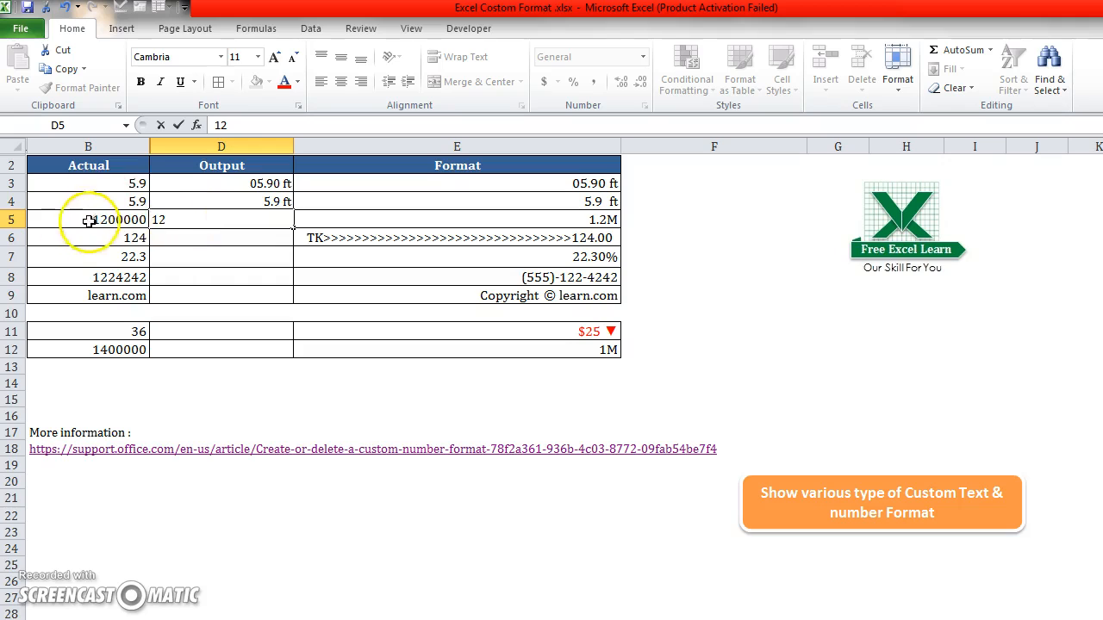
text(00000)
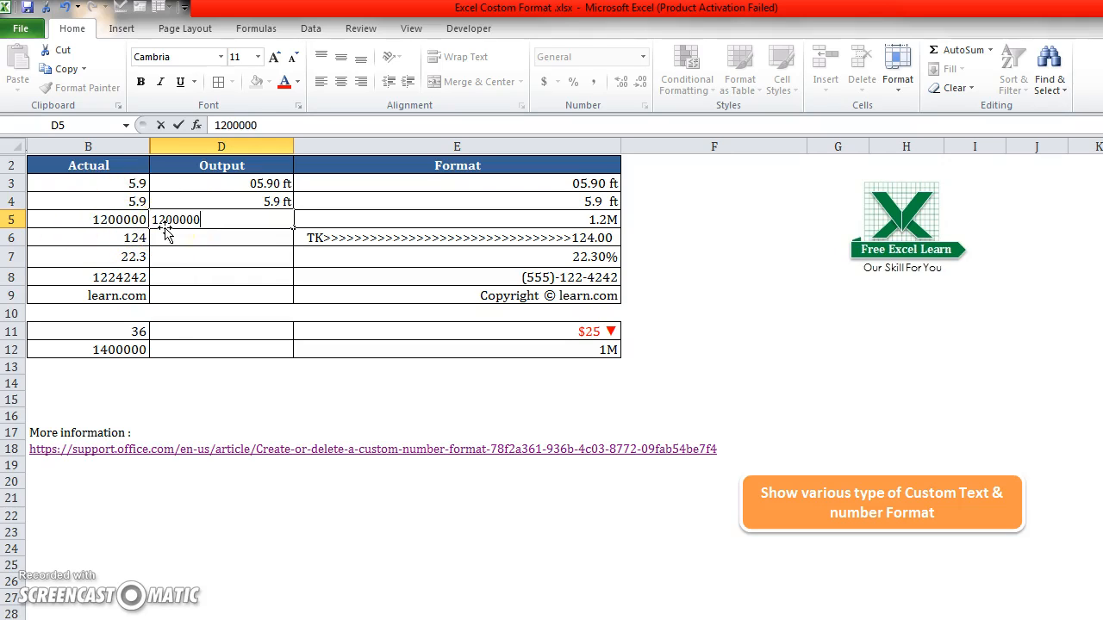
key(Return)
Step: Apply a custom number format to cell D5 using the code 0.0,, followed by an M suffix
click(255, 222)
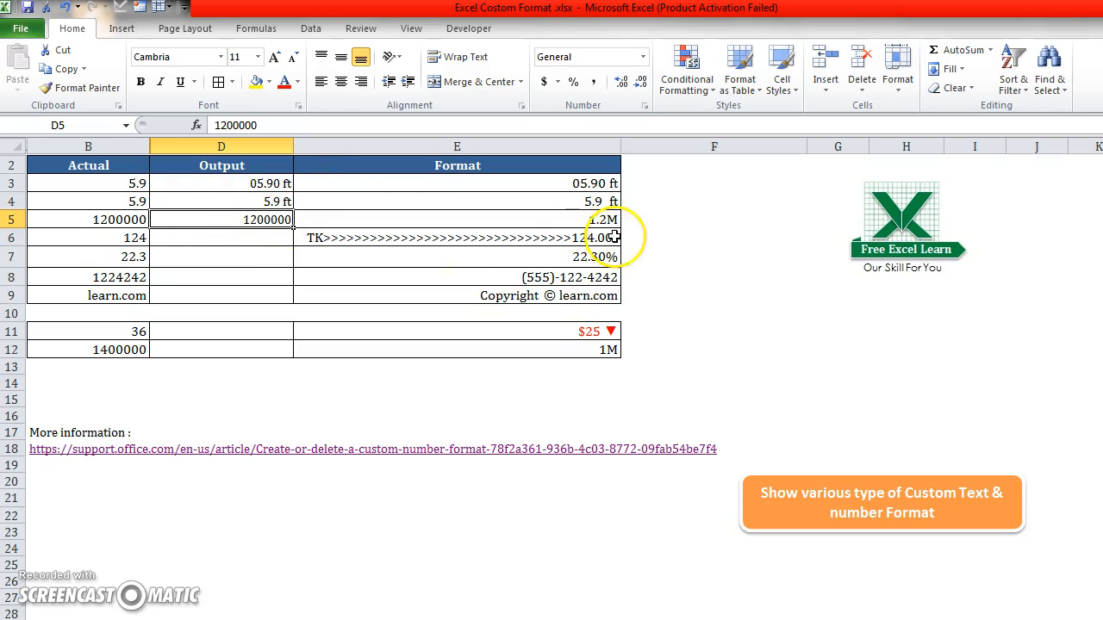
right_click(239, 220)
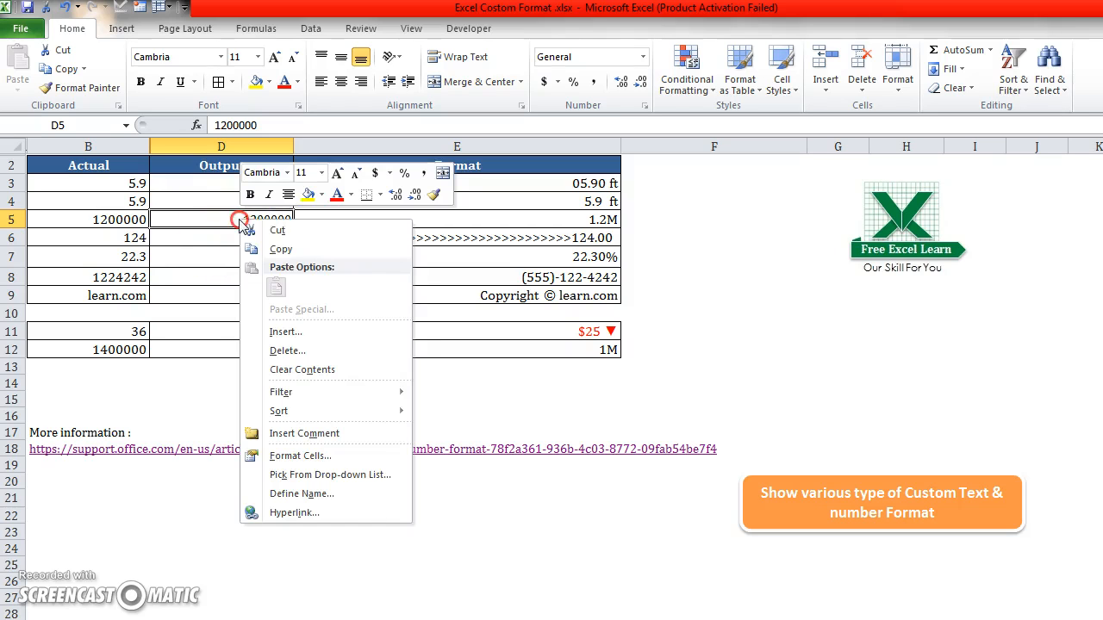
click(303, 463)
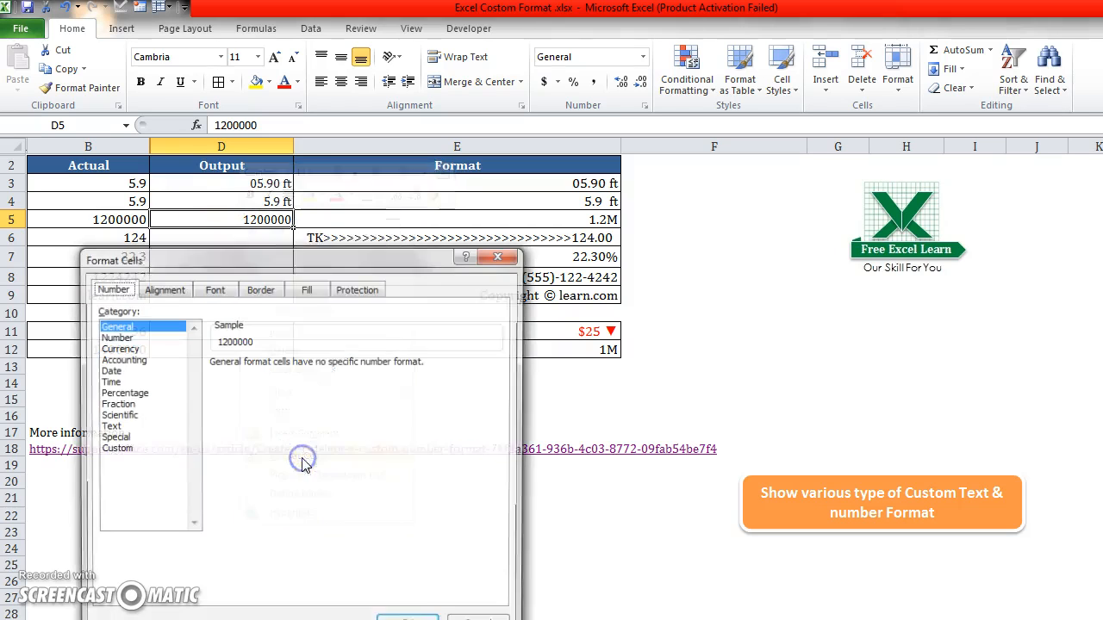
drag(413, 187, 796, 110)
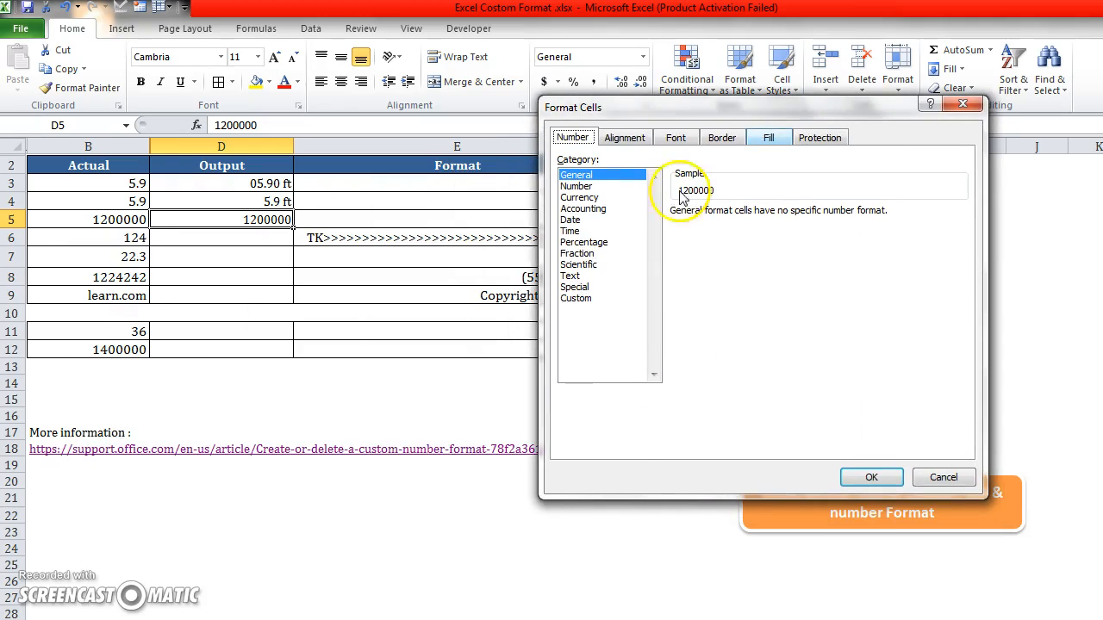
click(581, 300)
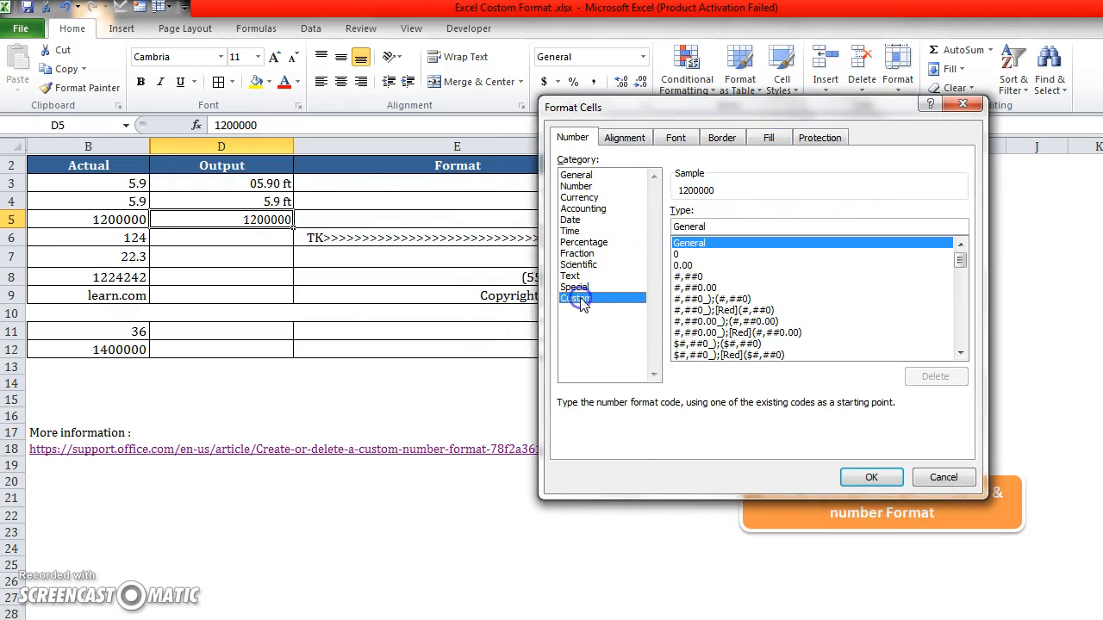
double_click(710, 225)
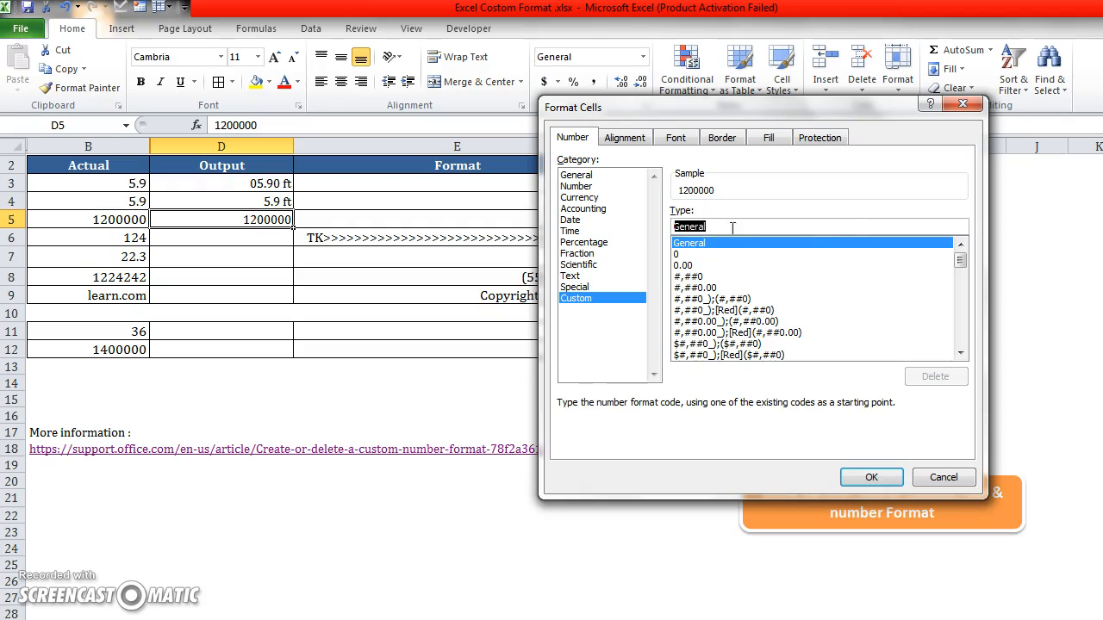
key(BackSpace)
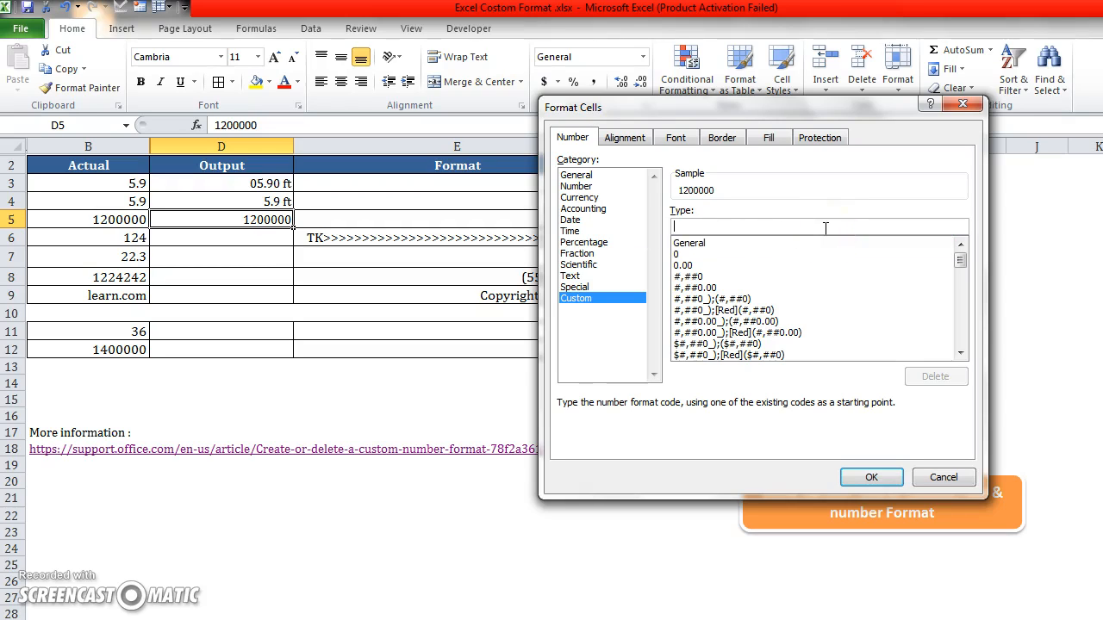
text(0.)
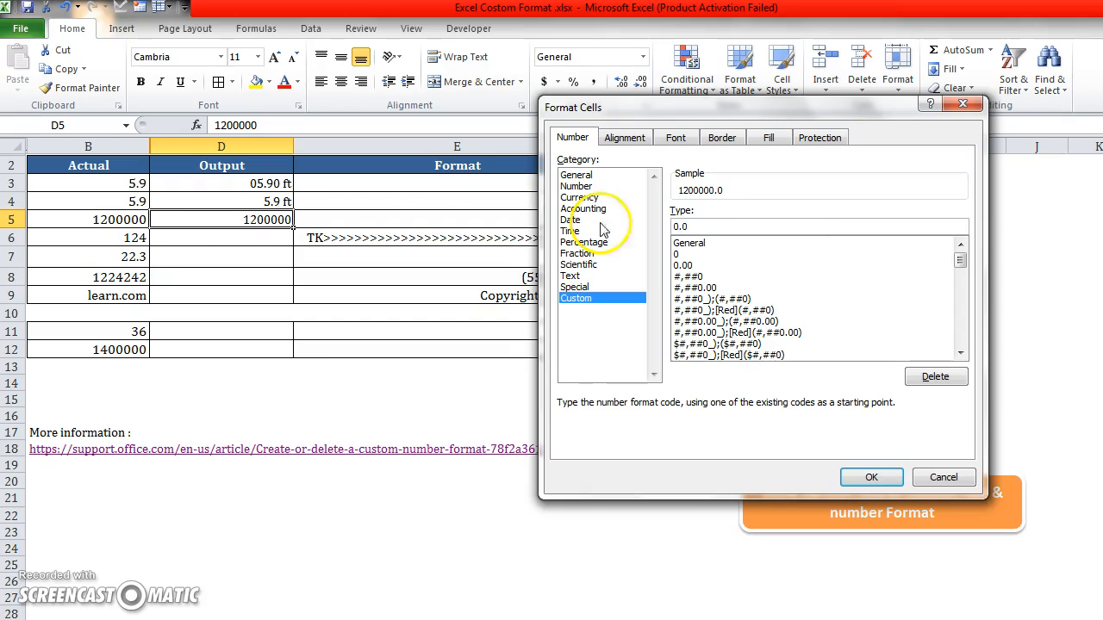
click(725, 195)
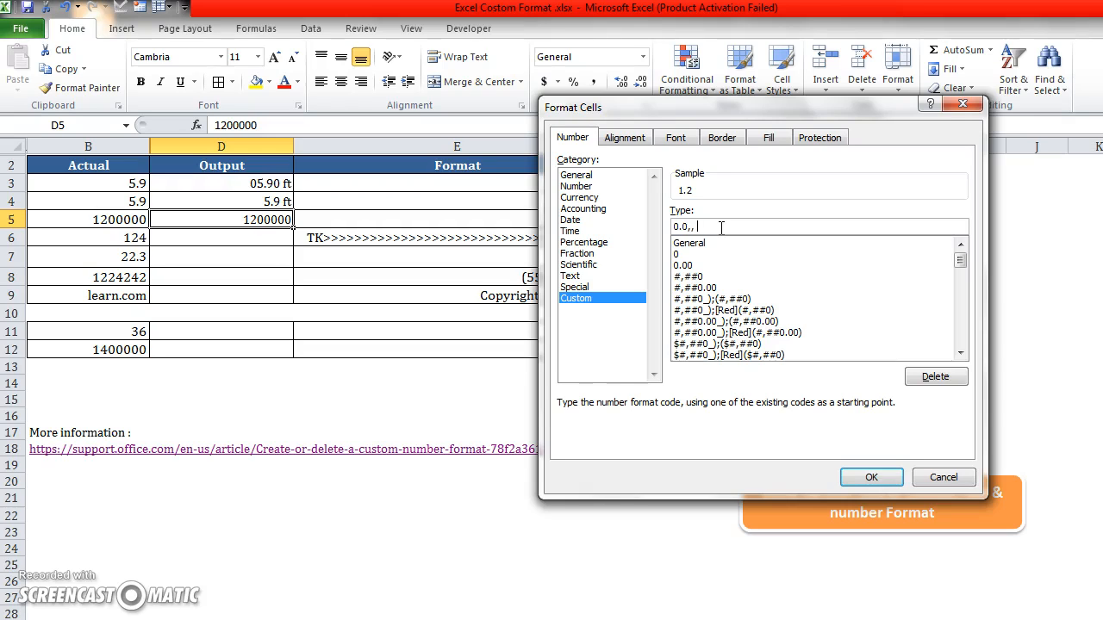
click(702, 225)
click(868, 473)
click(354, 417)
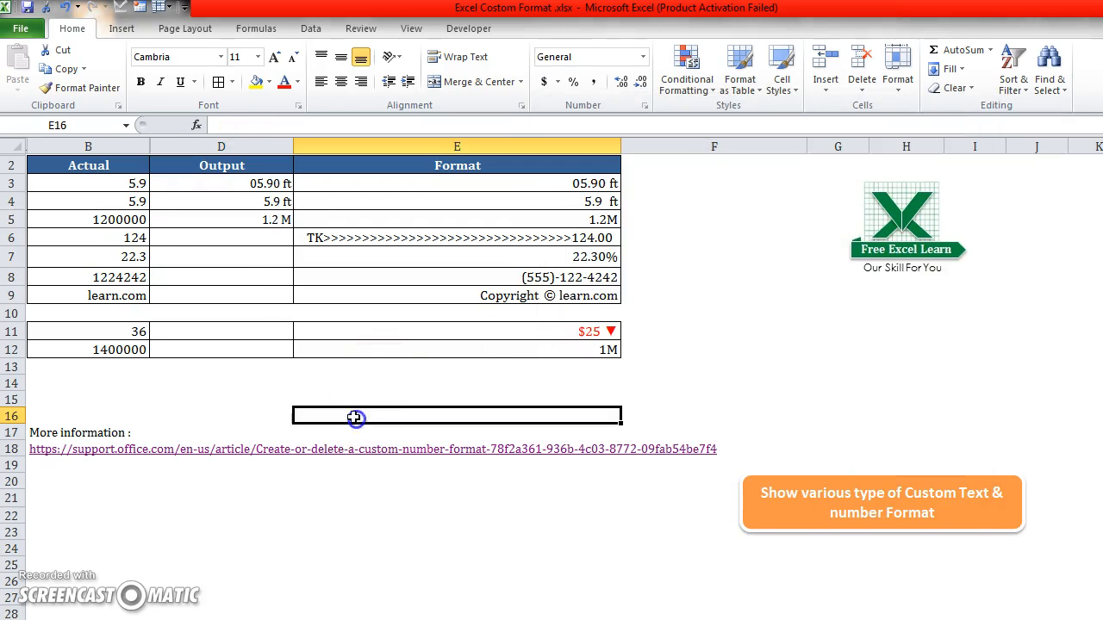
Step: Compare the formatted Output cell D5 with the sample in E5
click(233, 220)
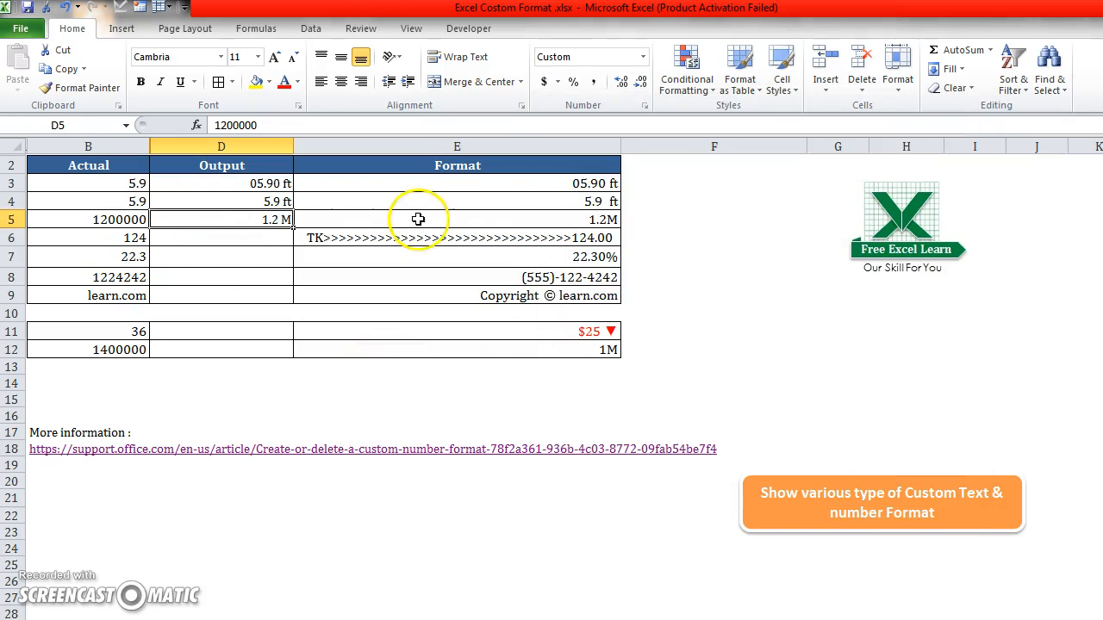
click(446, 215)
click(238, 217)
click(338, 225)
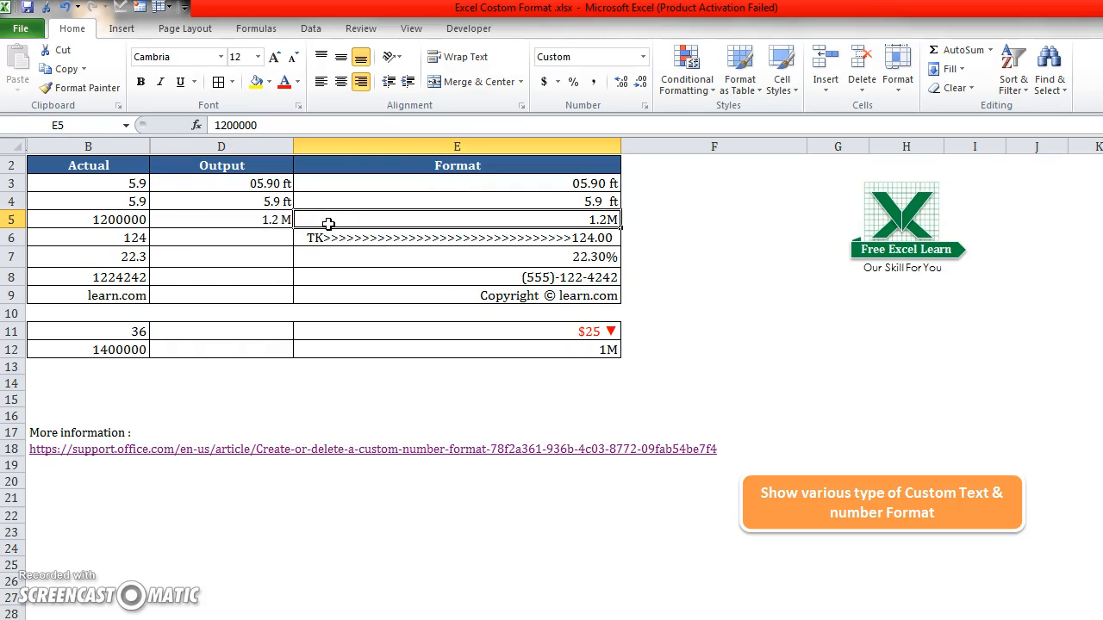
Step: Enter 124 in the fourth Output cell, D6
click(224, 237)
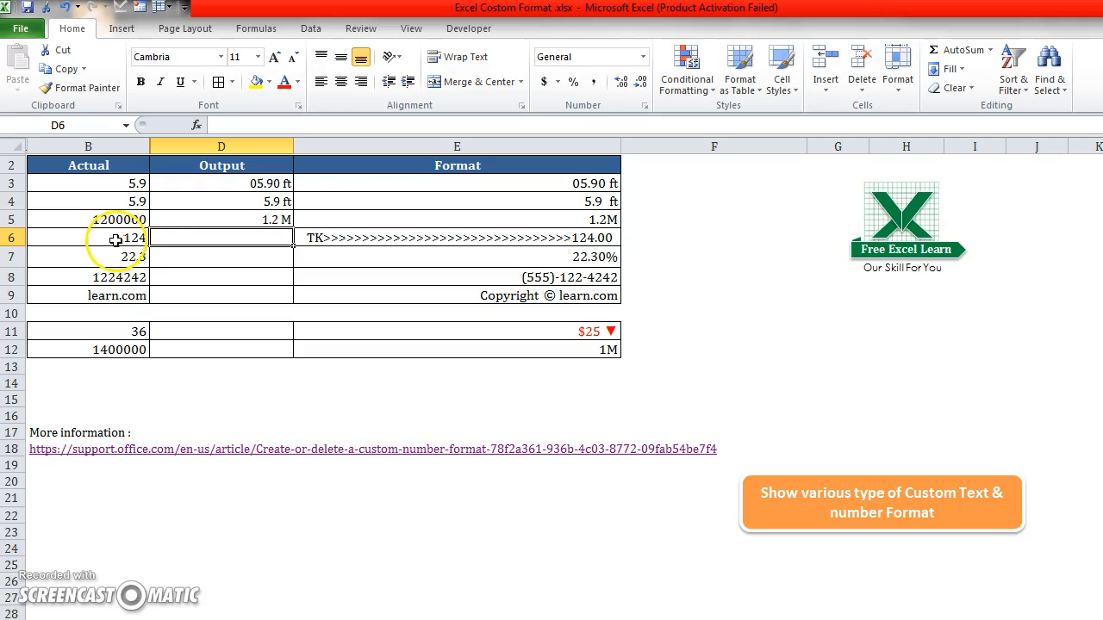
text(1)
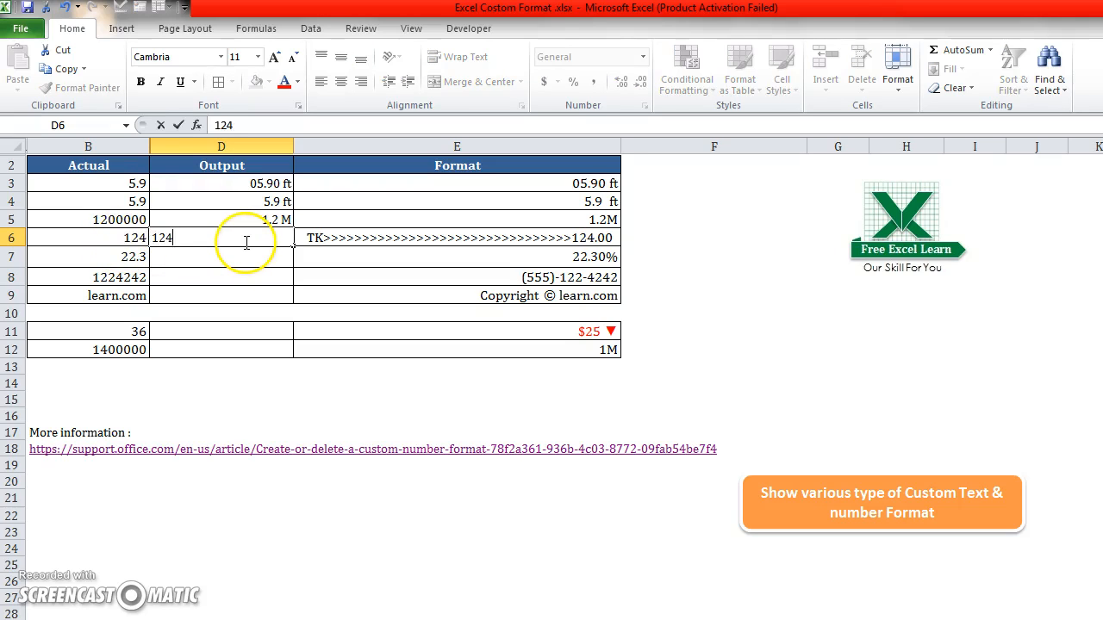
text(24)
key(Return)
click(245, 242)
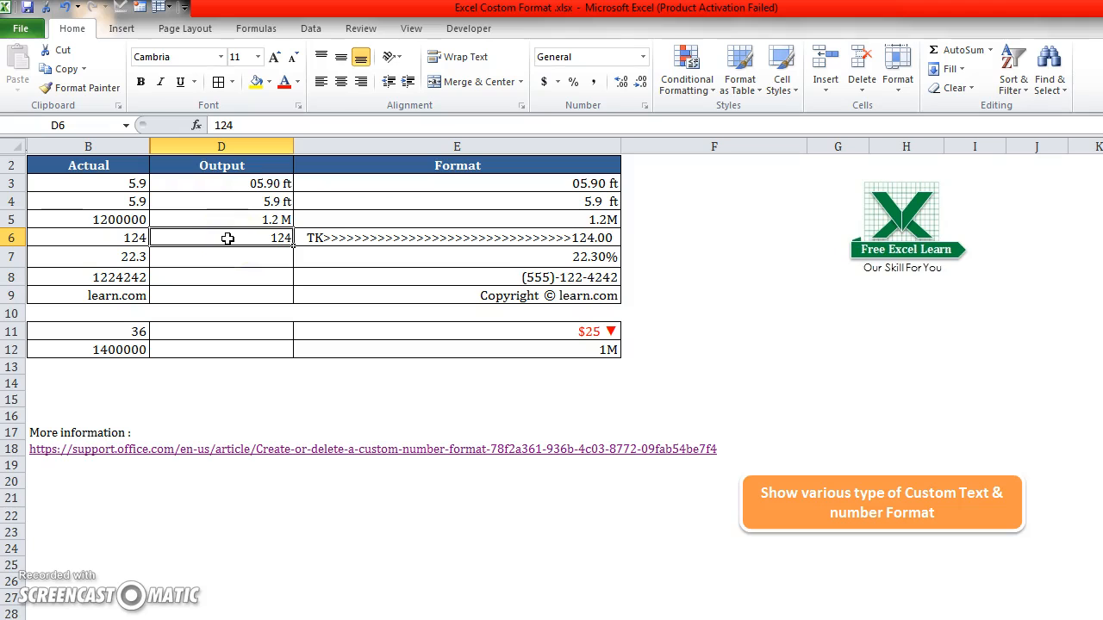
Step: Narrow the Format column E and widen it again to test the repeating > fill in E6, and inspect that cell's stored value
drag(621, 148, 571, 148)
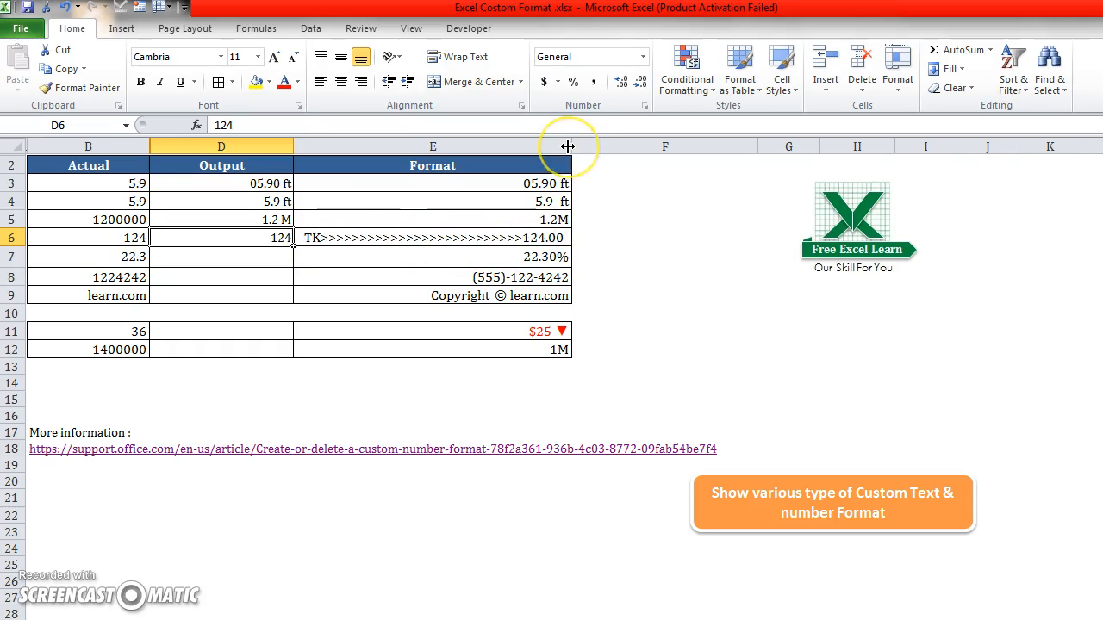
drag(568, 146, 514, 148)
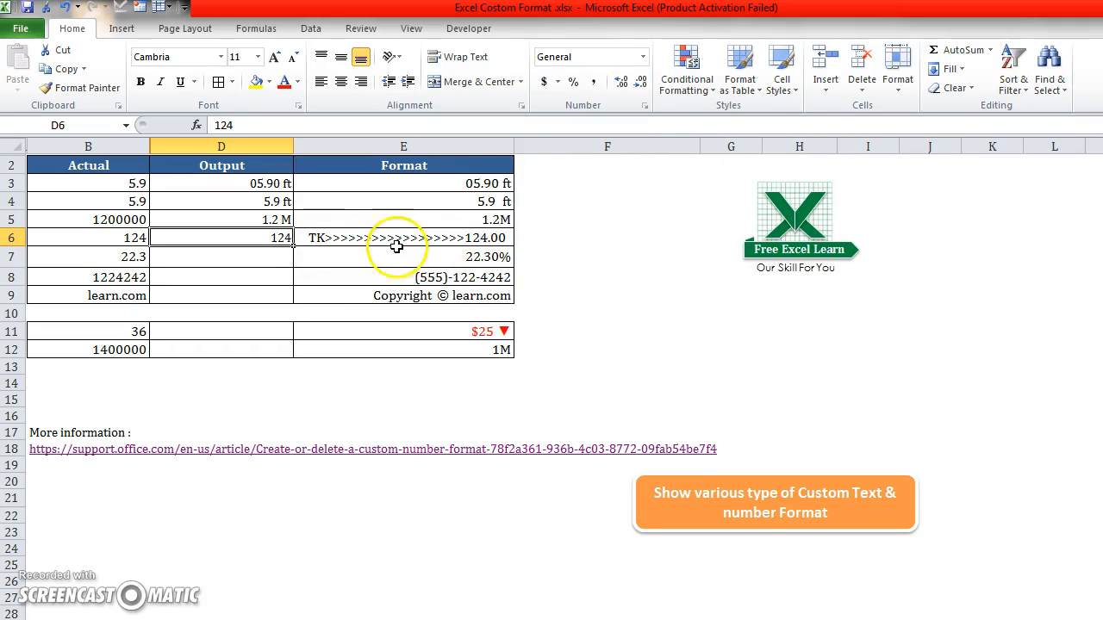
drag(514, 147, 598, 143)
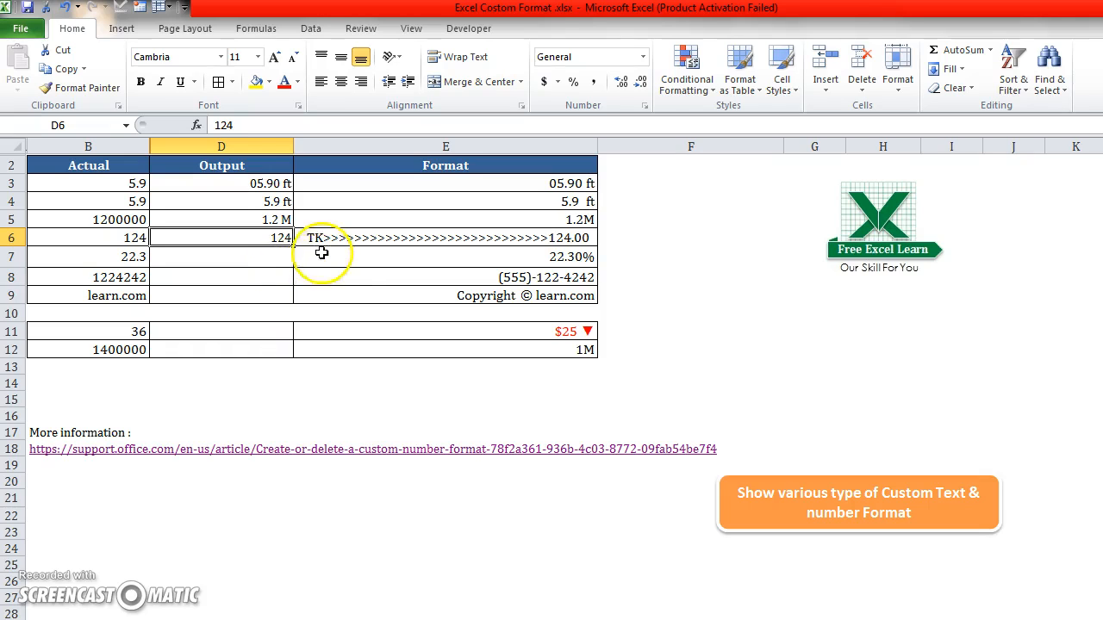
click(306, 239)
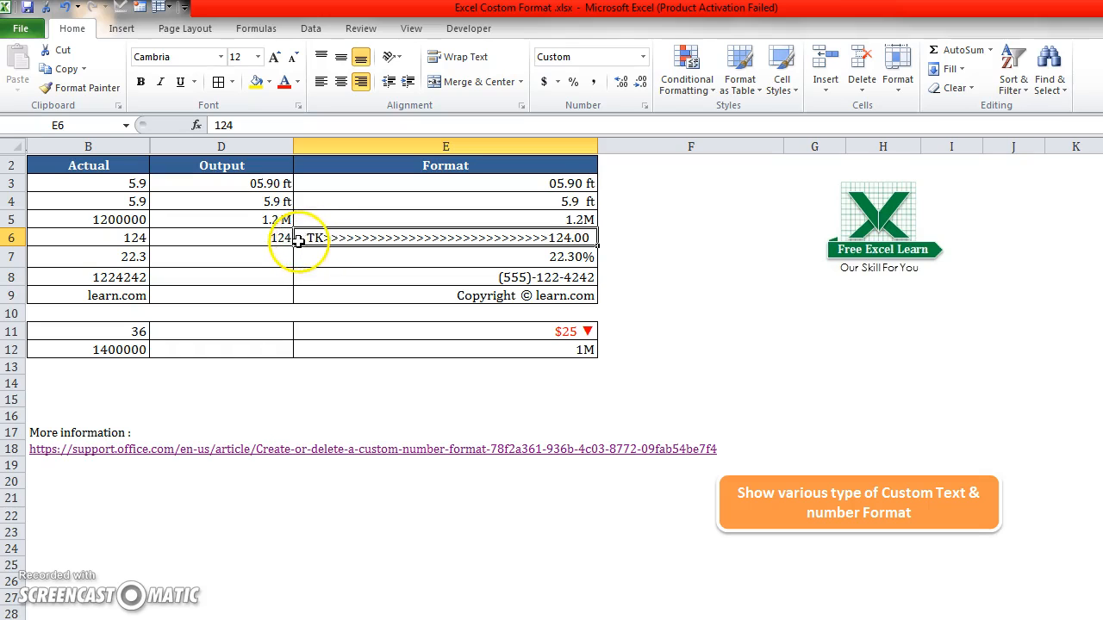
double_click(309, 238)
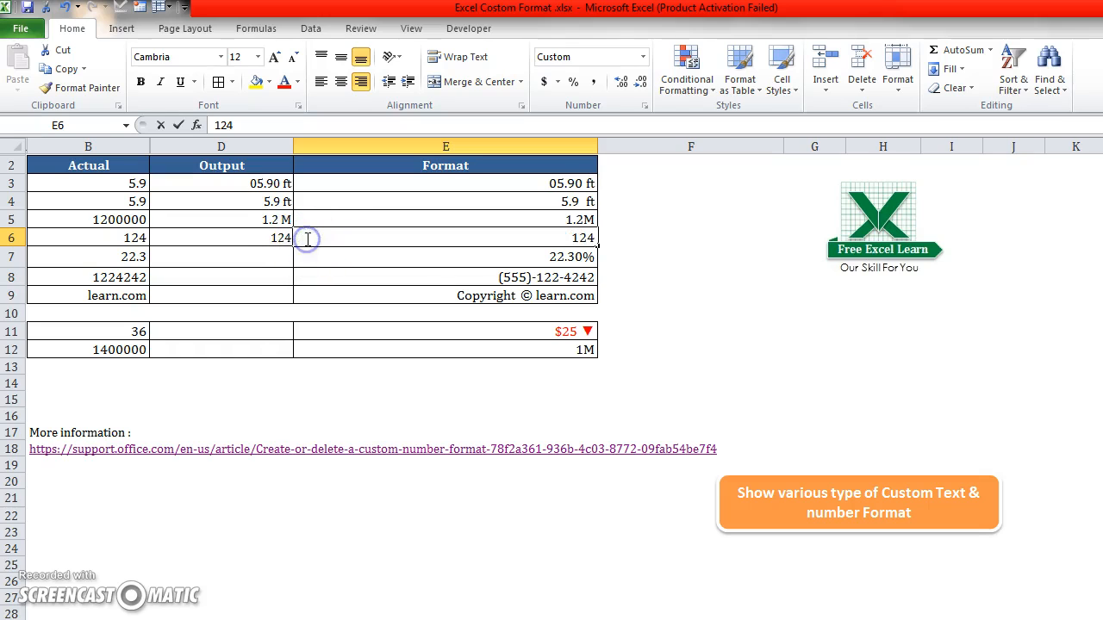
click(341, 331)
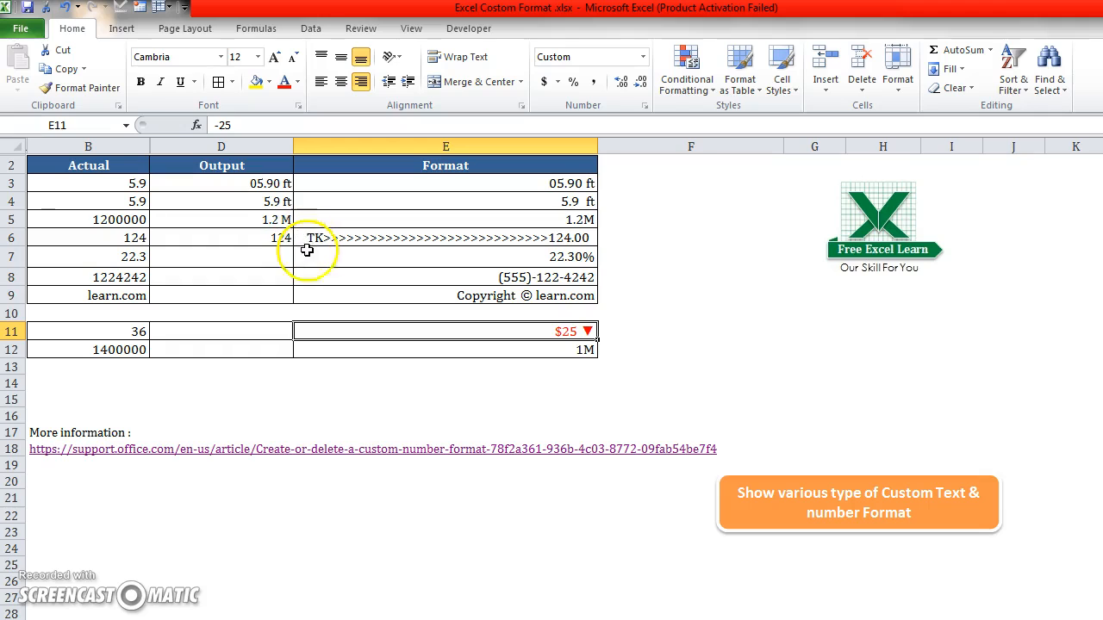
click(595, 242)
Step: Open the cell formatting of Output cell D6, choose the Custom number category and clear the General format code
click(249, 239)
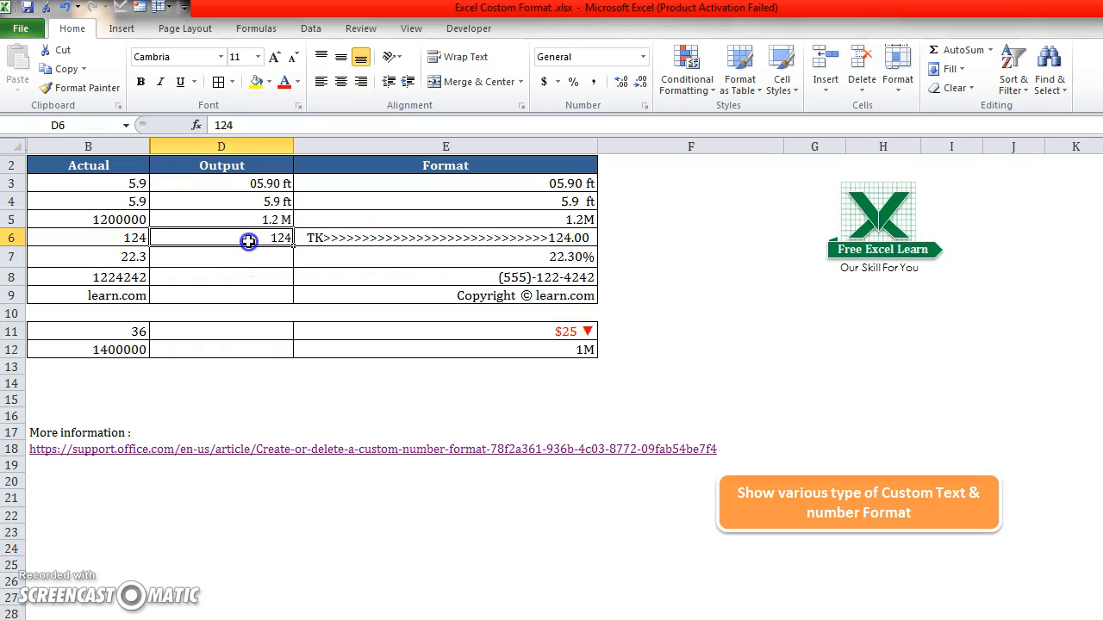
right_click(249, 238)
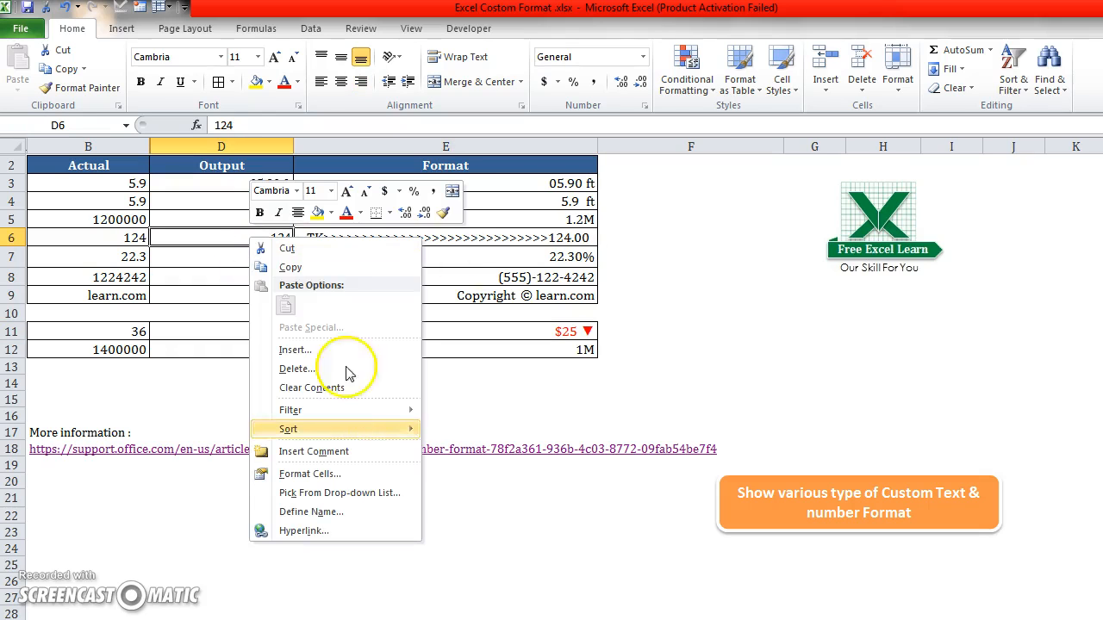
click(309, 475)
drag(370, 273, 722, 140)
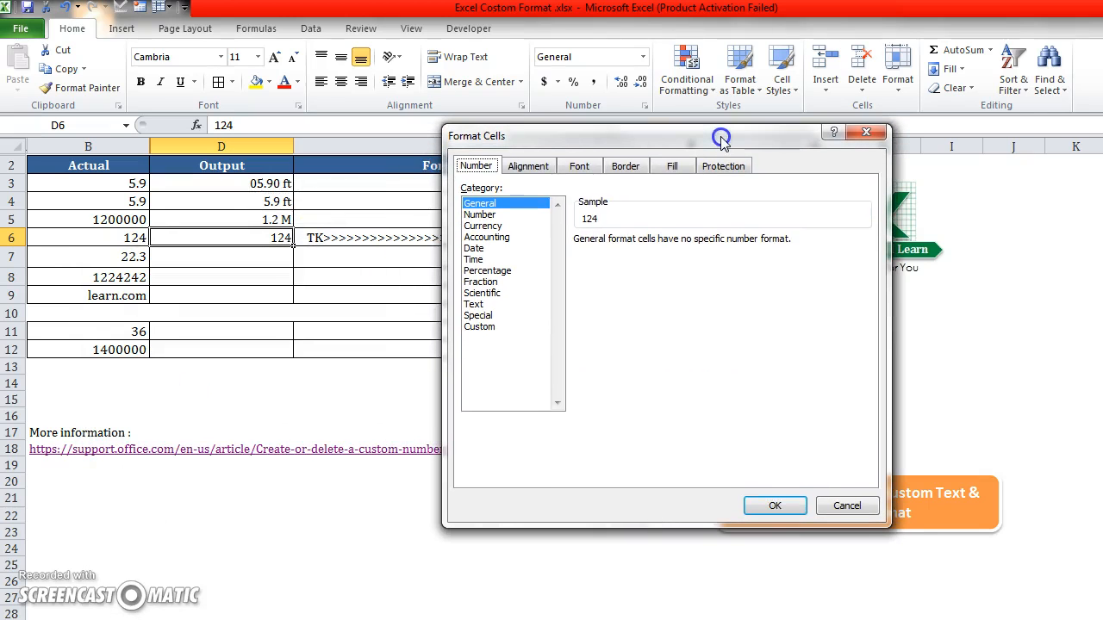
click(478, 326)
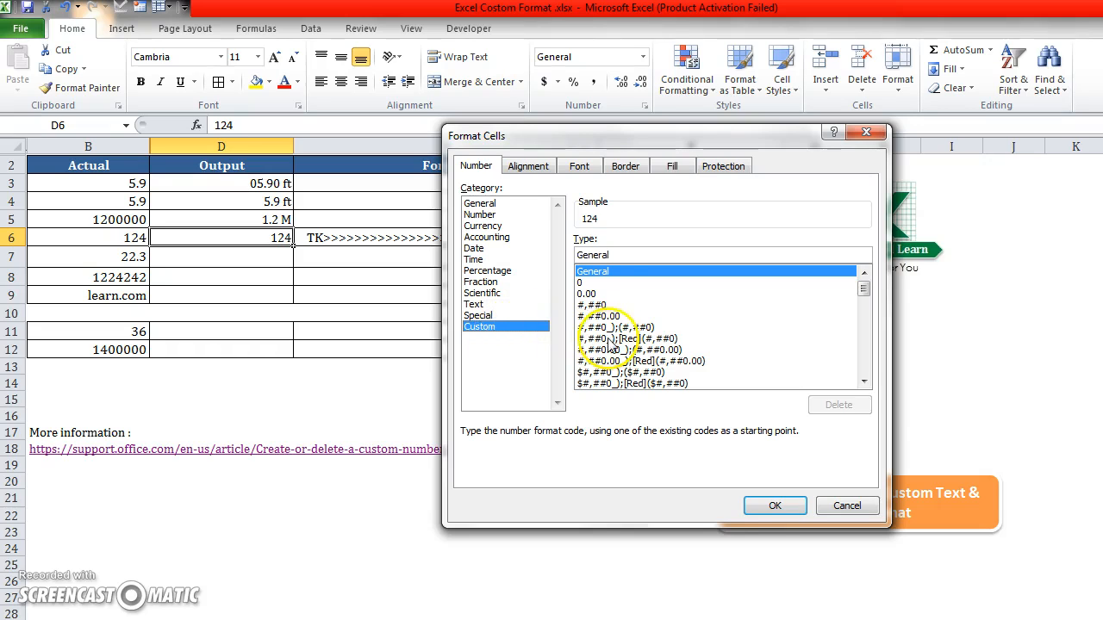
drag(618, 255, 560, 255)
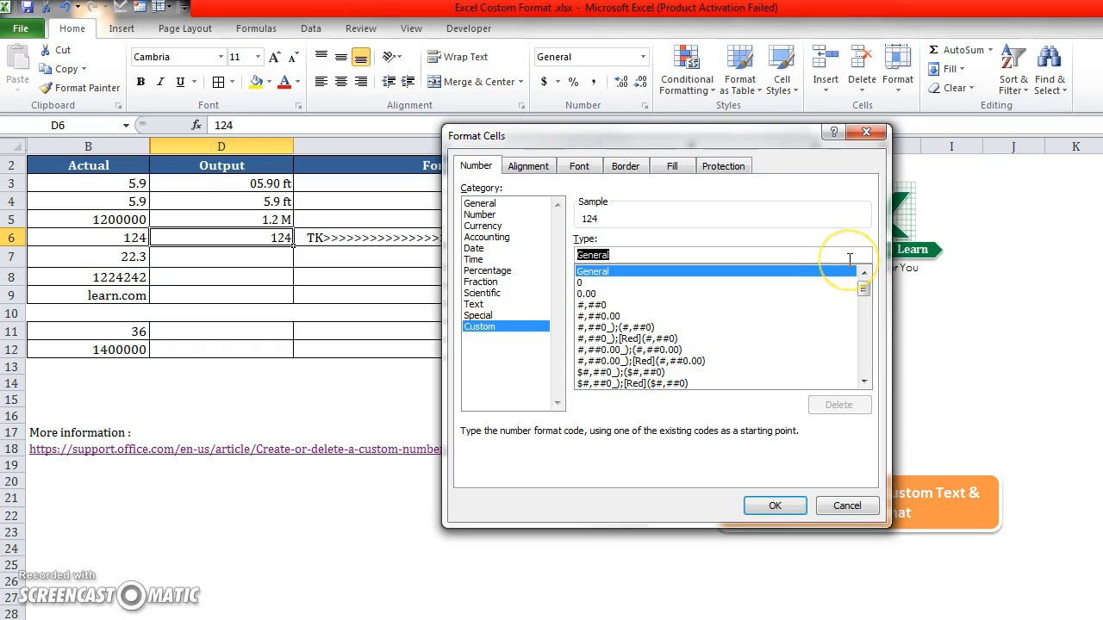
key(BackSpace)
drag(651, 141, 752, 125)
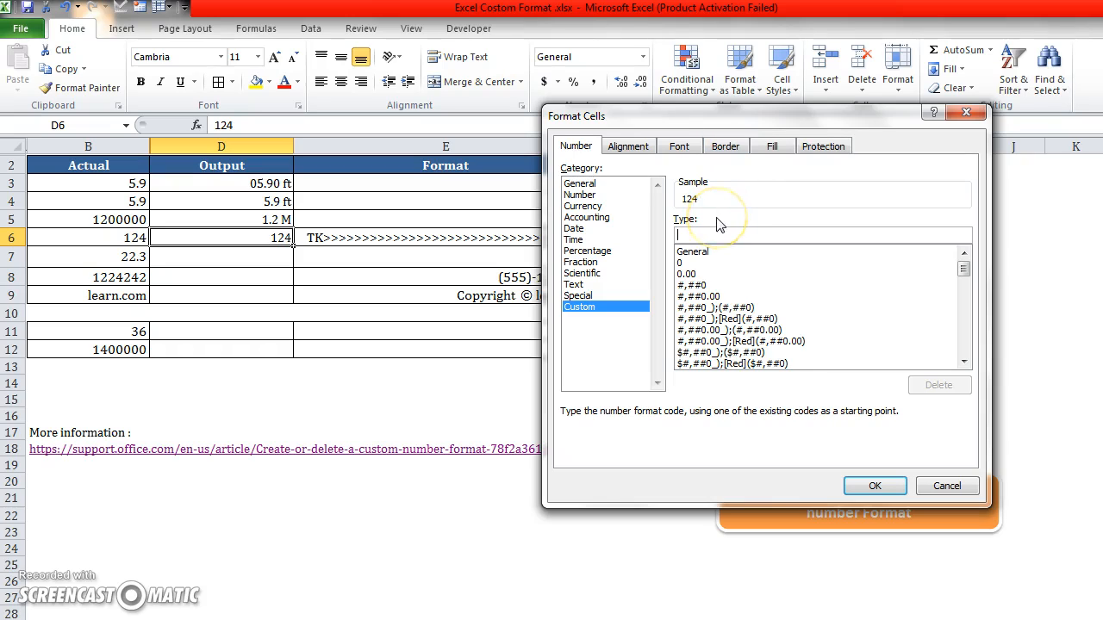
Step: Begin D6's custom format code with the quoted text "TK" followed by a > sign
click(698, 237)
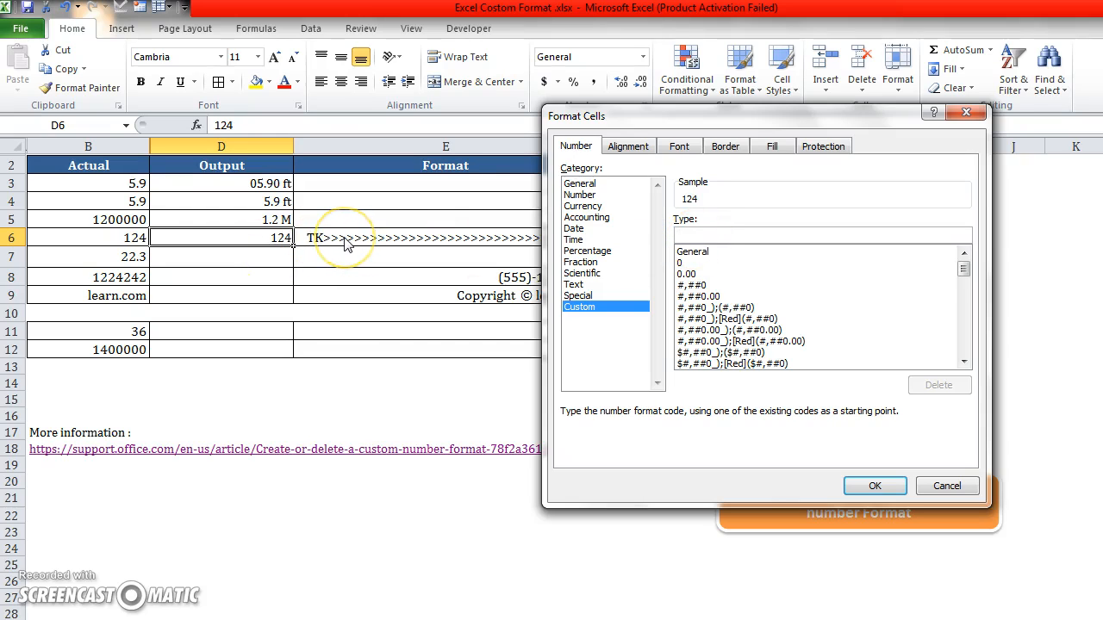
text(")
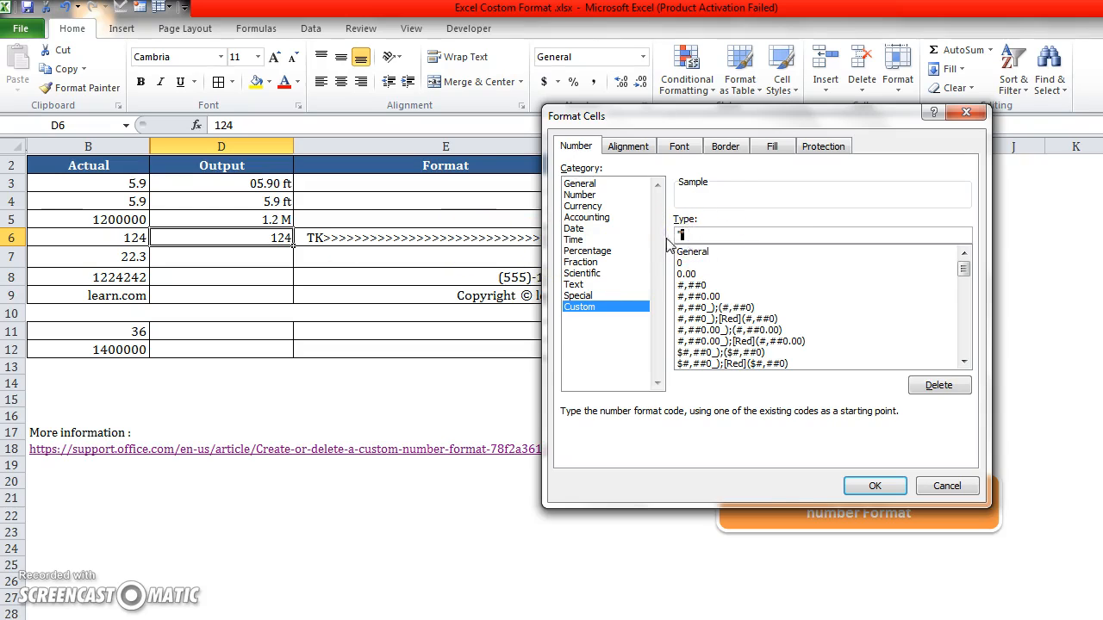
text(")
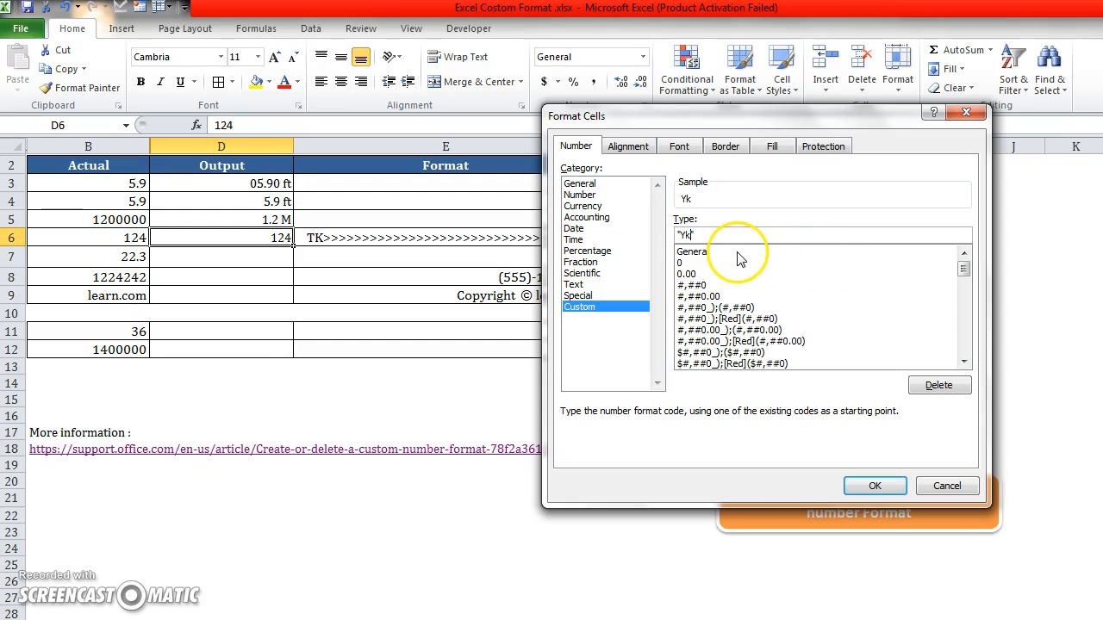
key(BackSpace)
key(BackSpace)
click(720, 235)
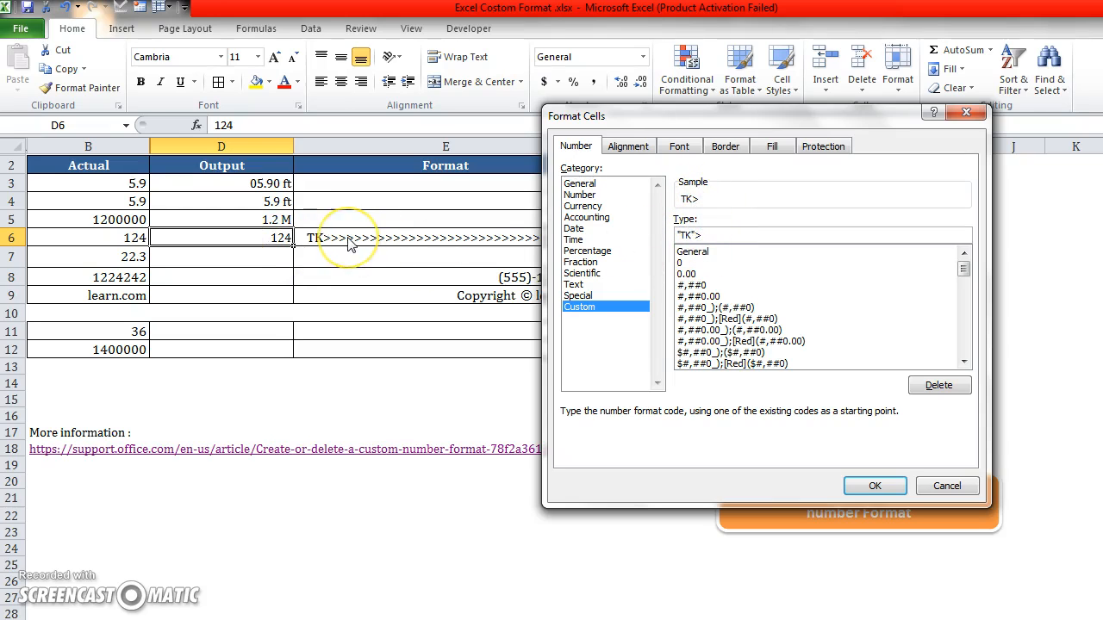
Step: Complete D6's custom format code as "TK">0.00 and apply it
drag(667, 126, 612, 113)
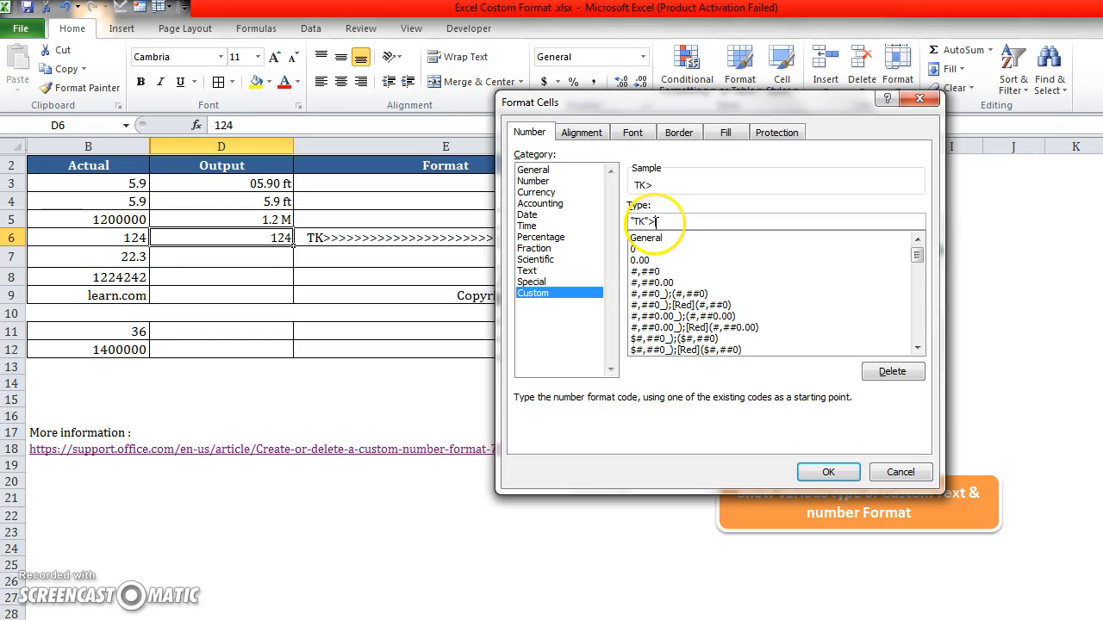
drag(607, 105, 694, 101)
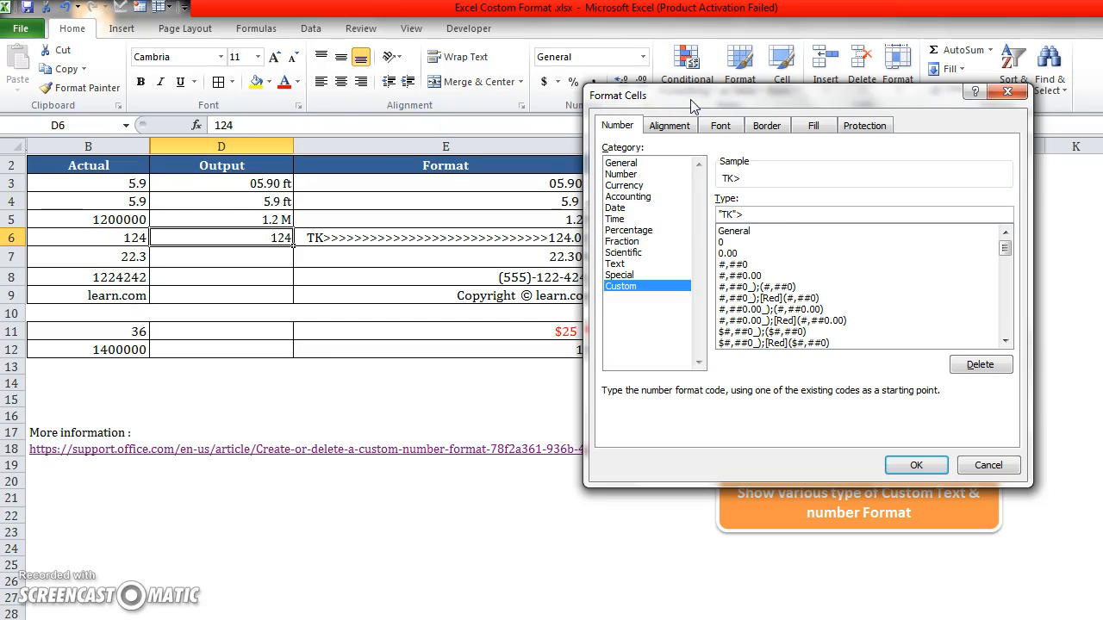
click(781, 215)
drag(682, 97, 779, 88)
click(513, 231)
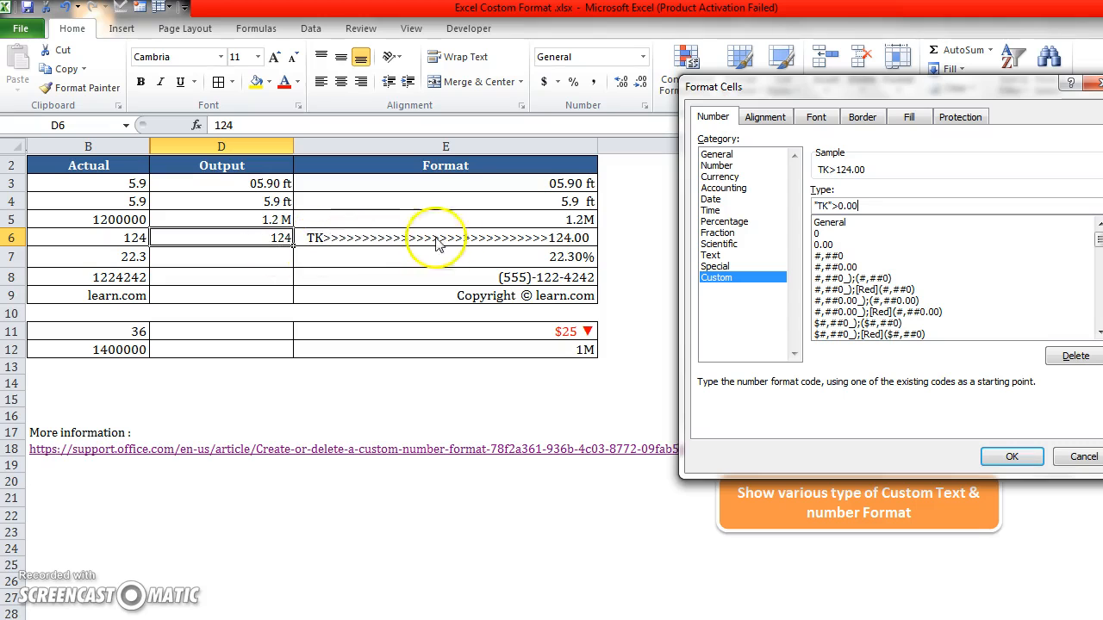
click(1011, 456)
Step: Compare the formatted Output cell D6 with the sample in E6
click(263, 259)
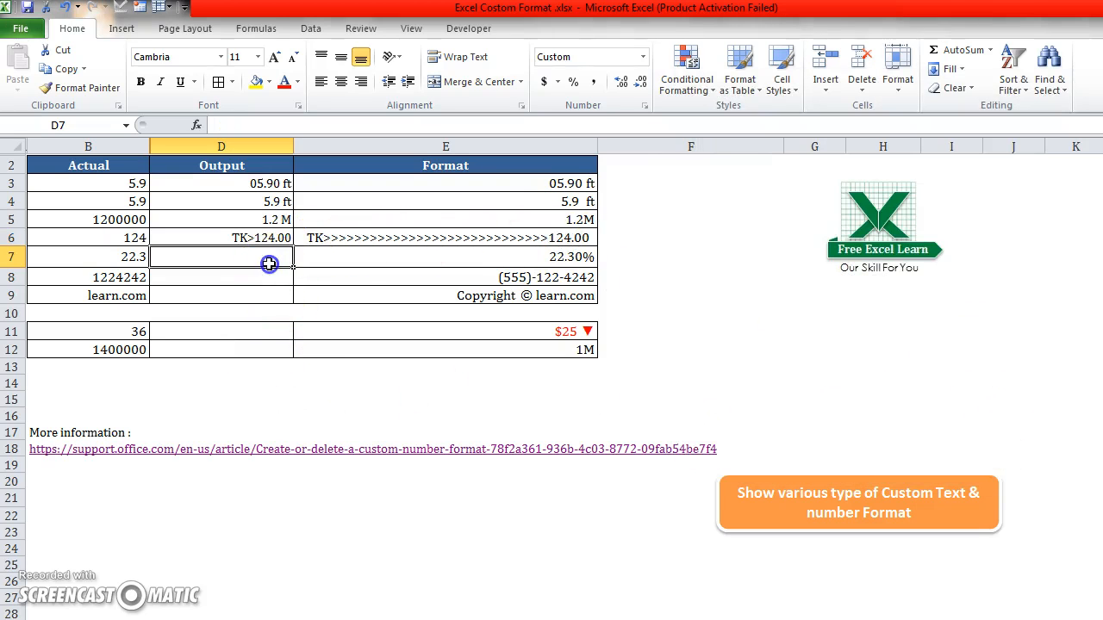
click(352, 238)
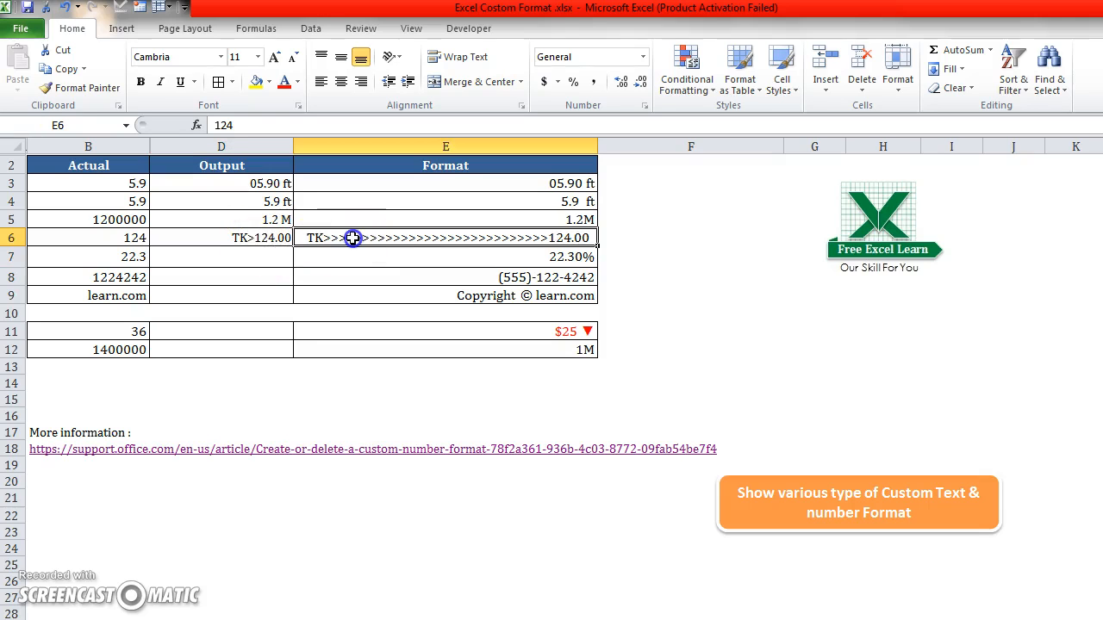
click(241, 240)
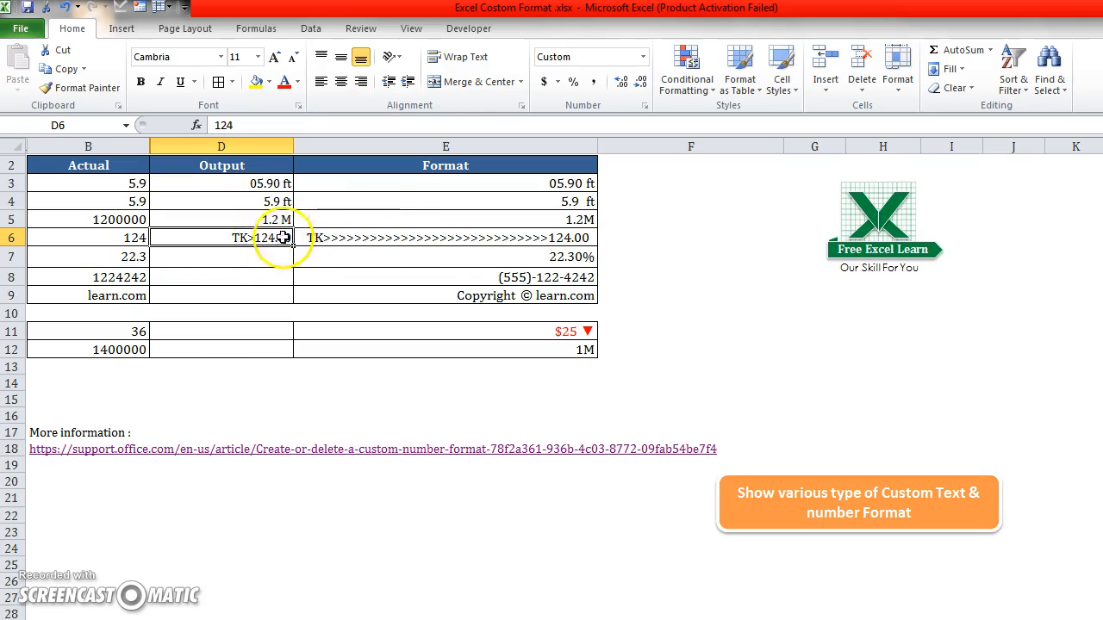
click(388, 239)
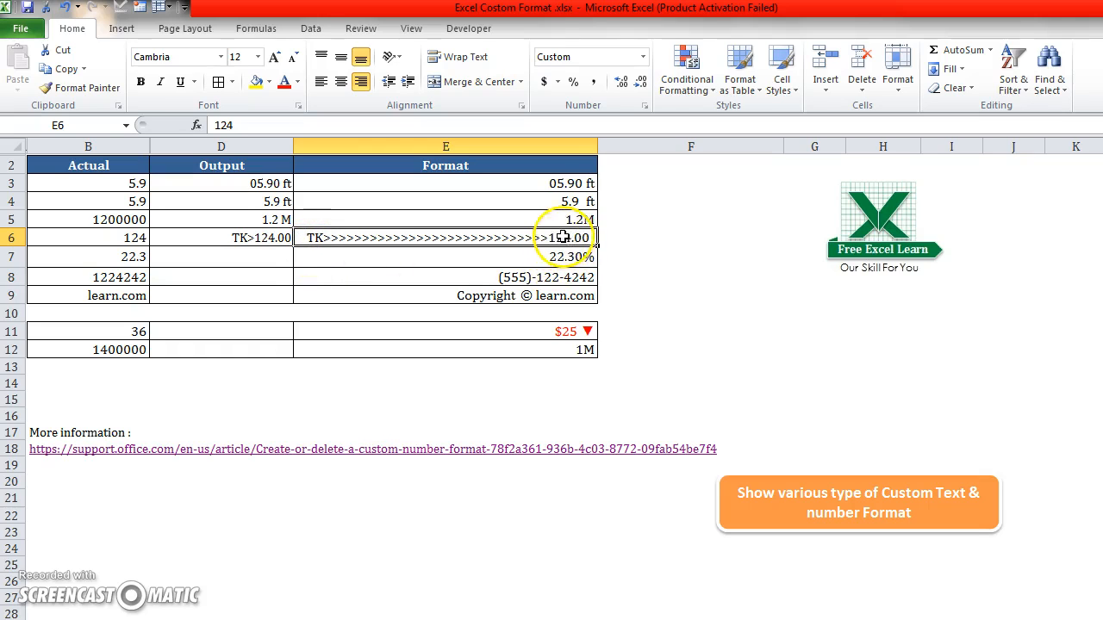
Step: Insert an asterisk before the > sign in D6's custom format, making the code "TK"*>0.00, and apply it
click(259, 239)
right_click(258, 238)
click(318, 473)
drag(412, 262, 826, 127)
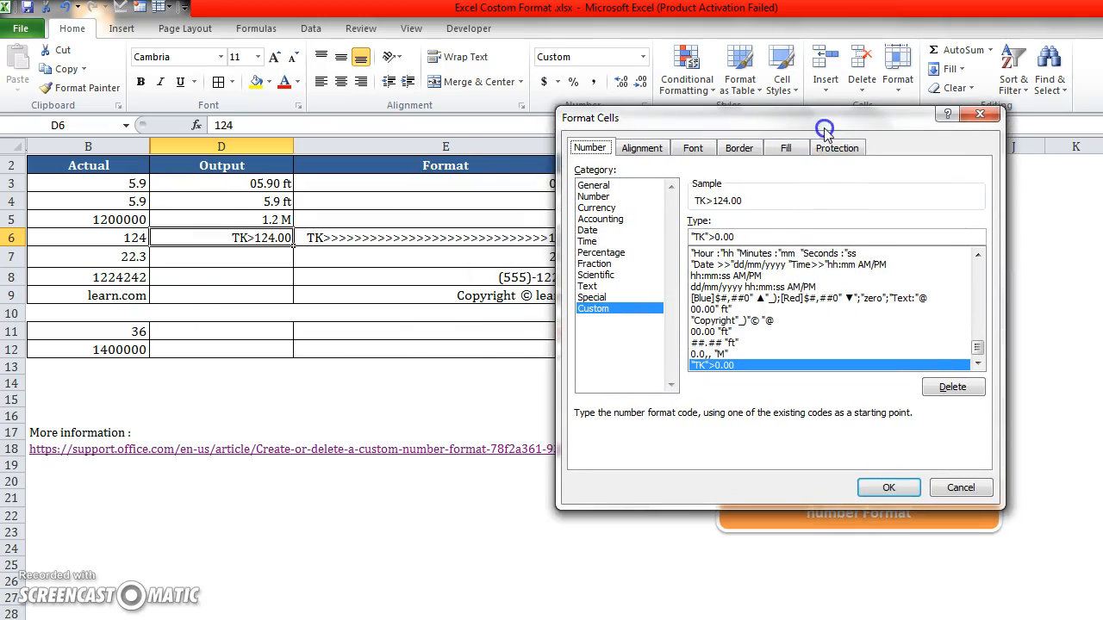
click(712, 237)
click(767, 234)
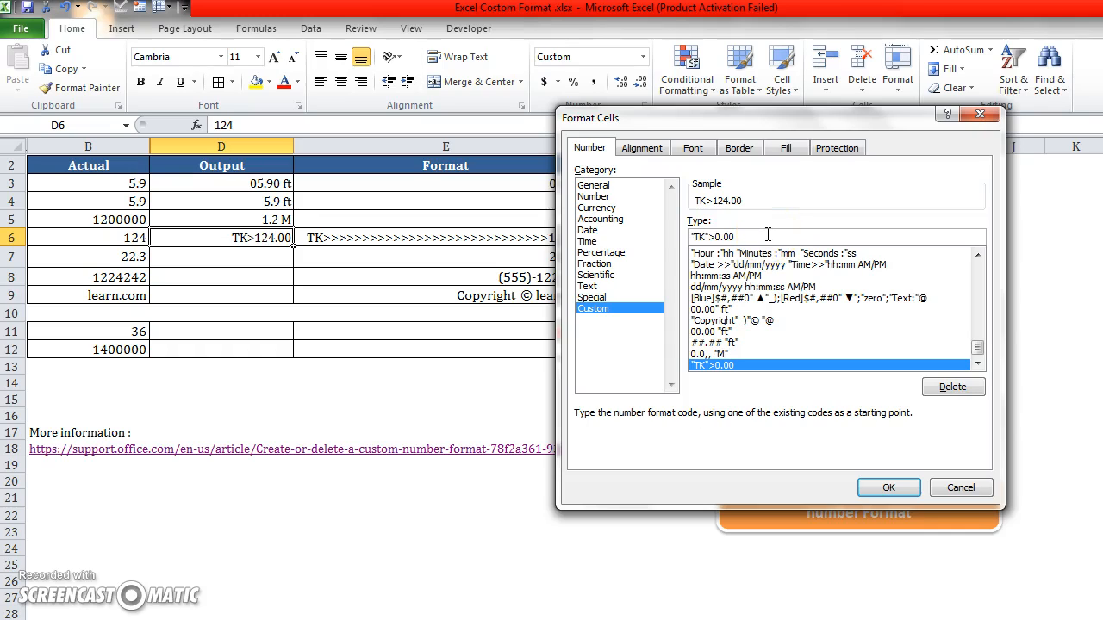
text(*)
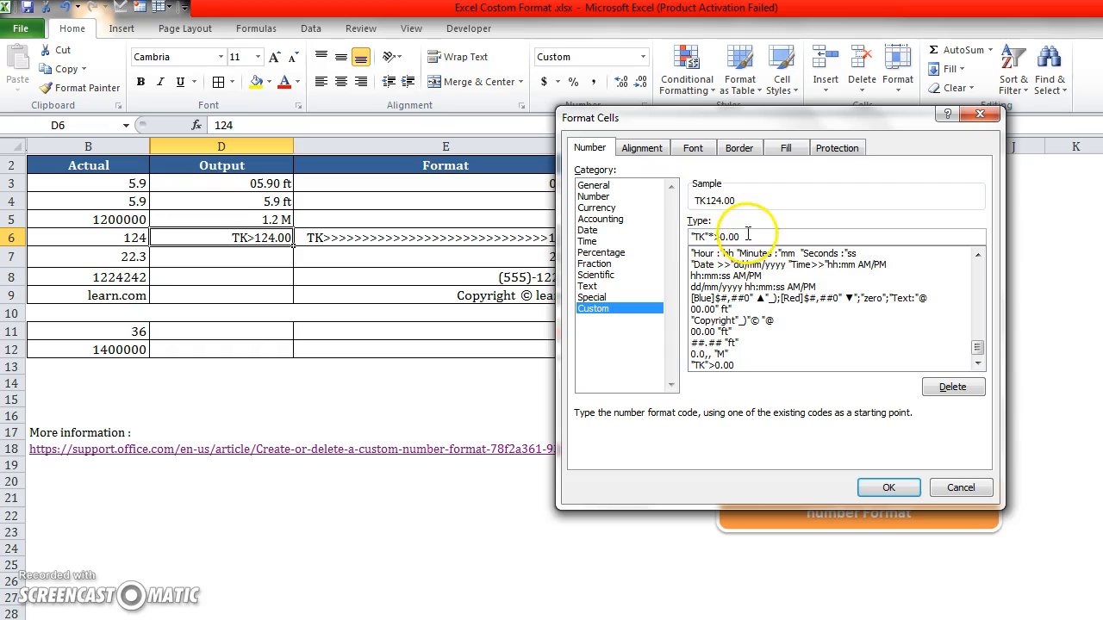
click(892, 487)
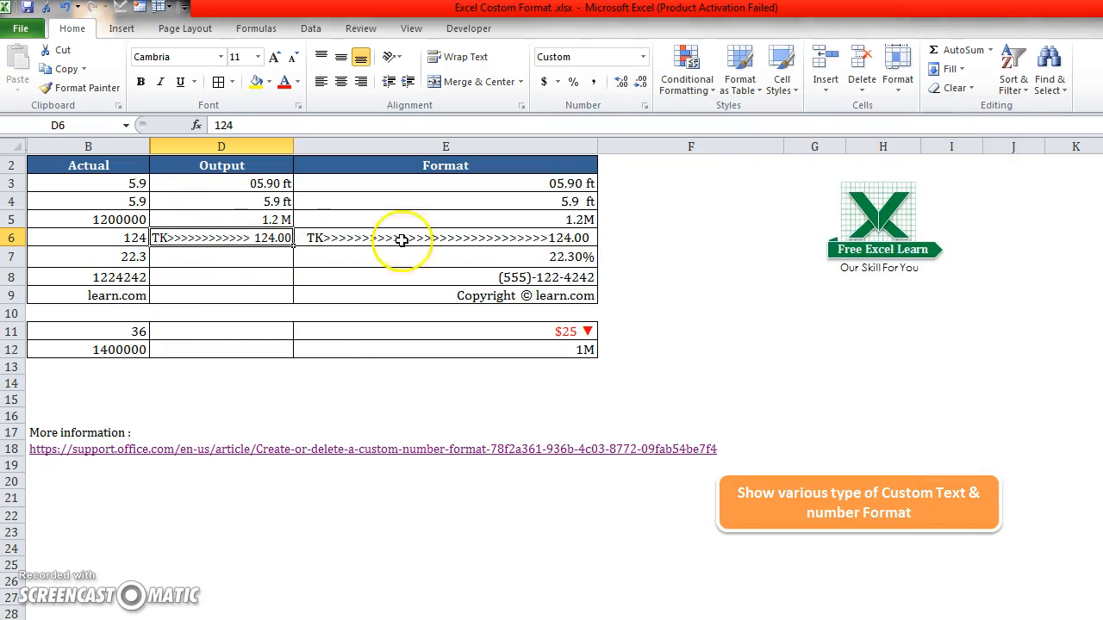
Step: Reopen the custom number format of D6 and review the asterisk and > sign in its code against sample E6
right_click(228, 238)
click(290, 474)
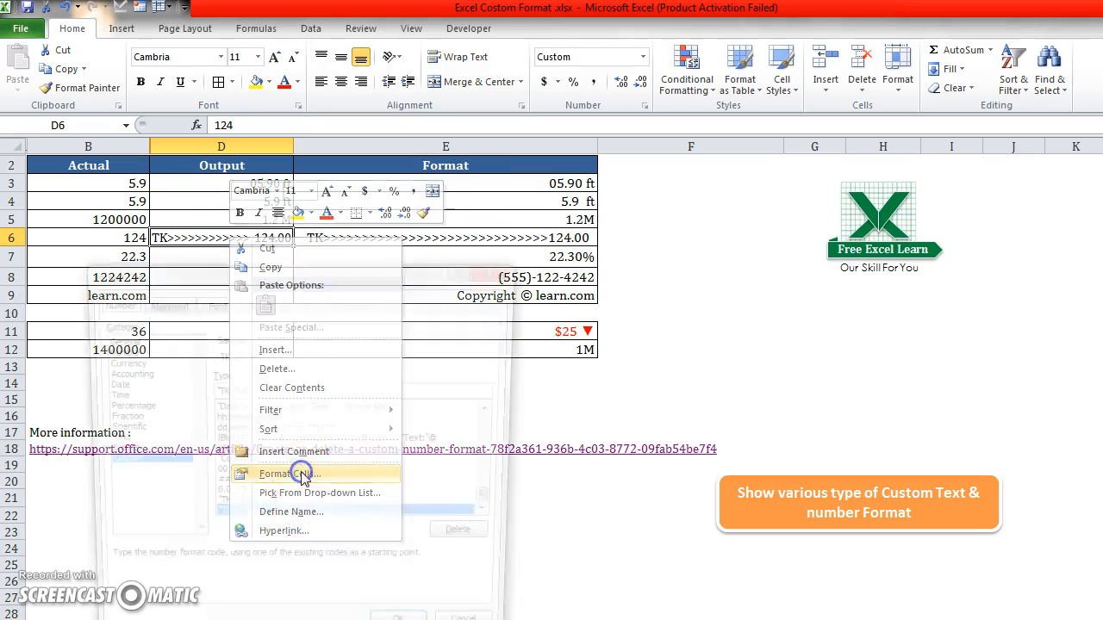
drag(436, 261, 841, 179)
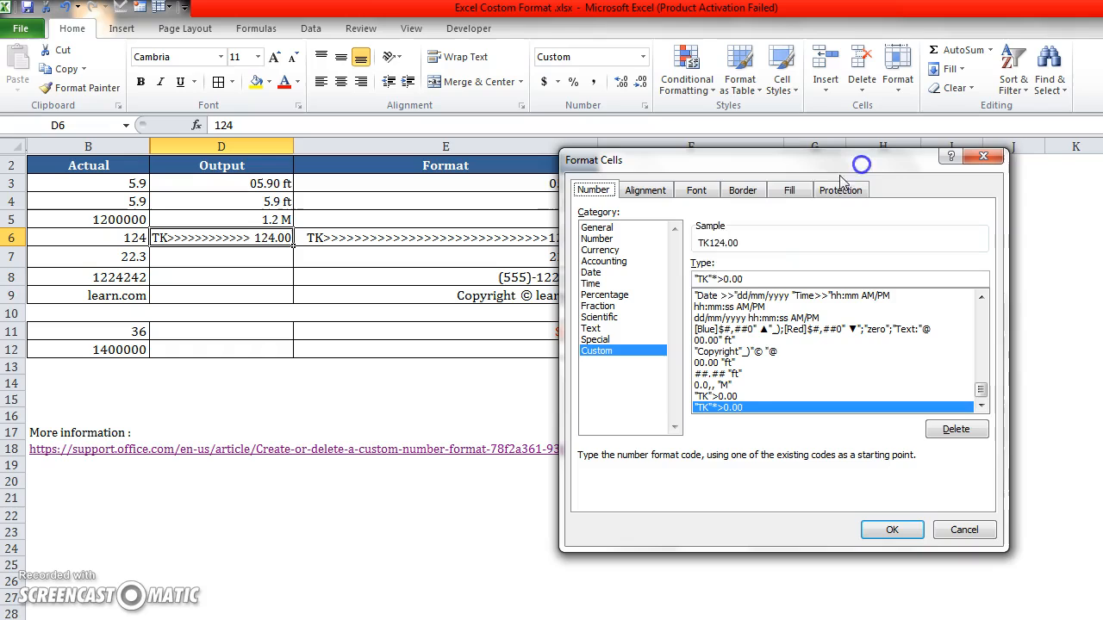
click(717, 279)
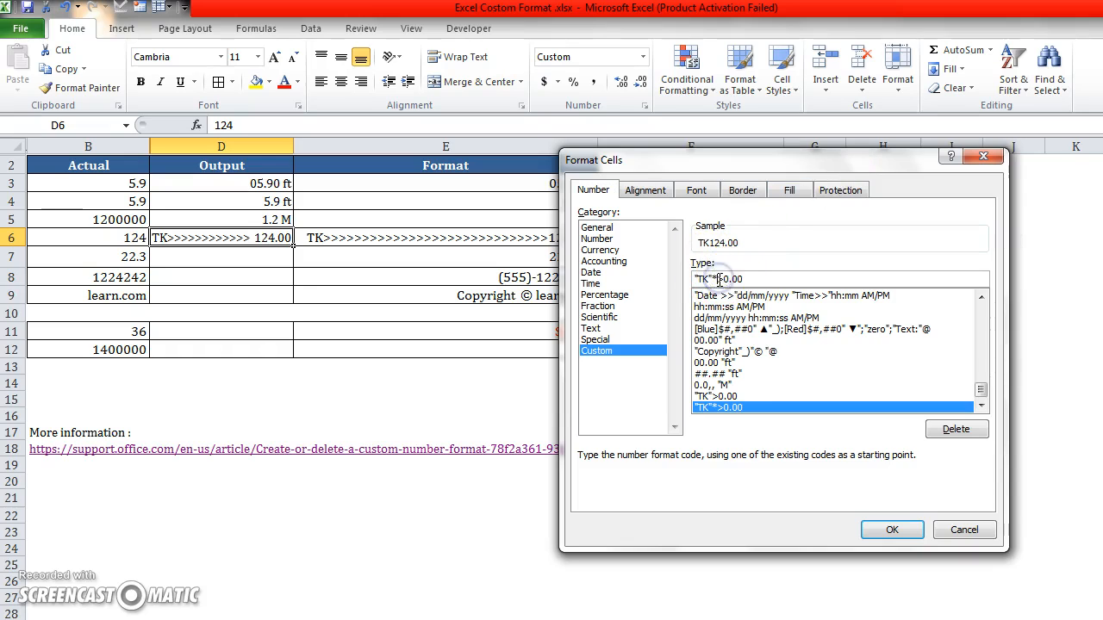
click(718, 278)
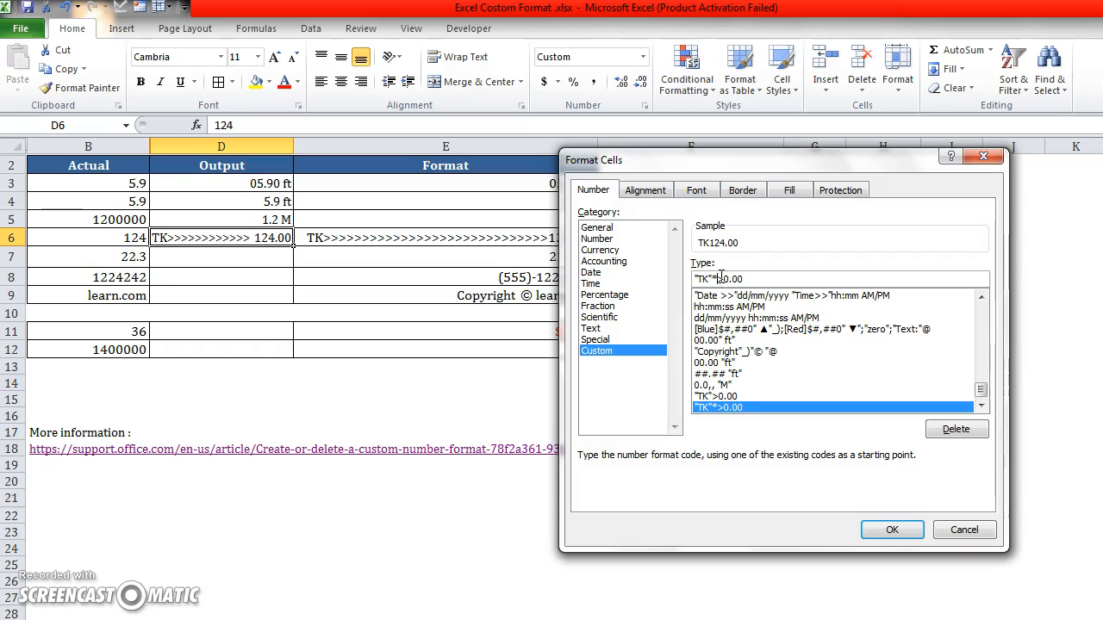
click(723, 279)
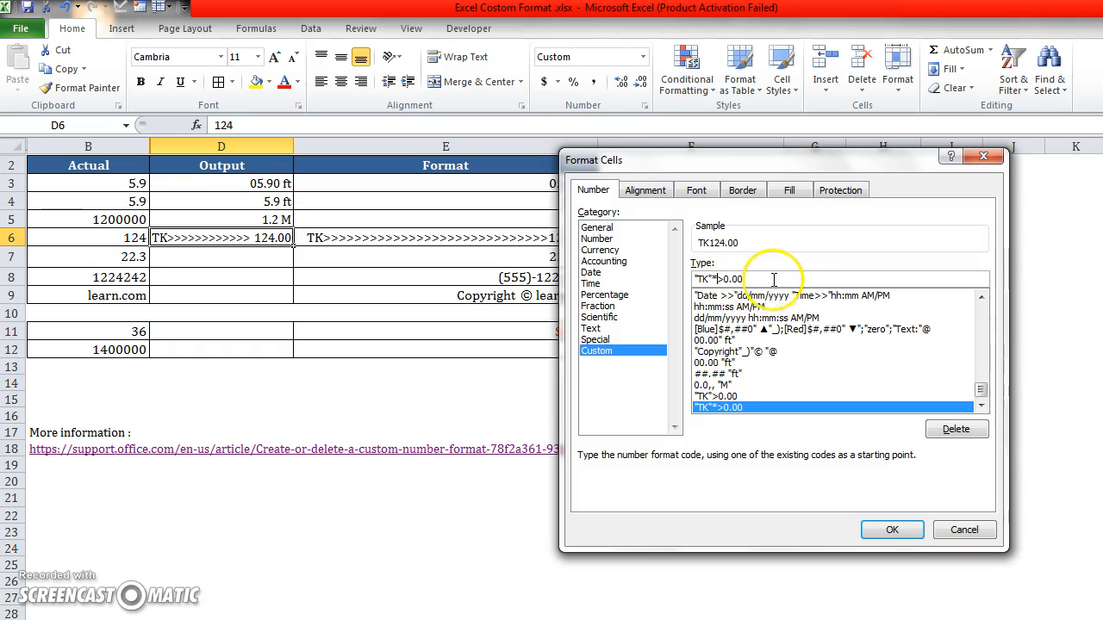
click(696, 279)
drag(776, 159, 850, 182)
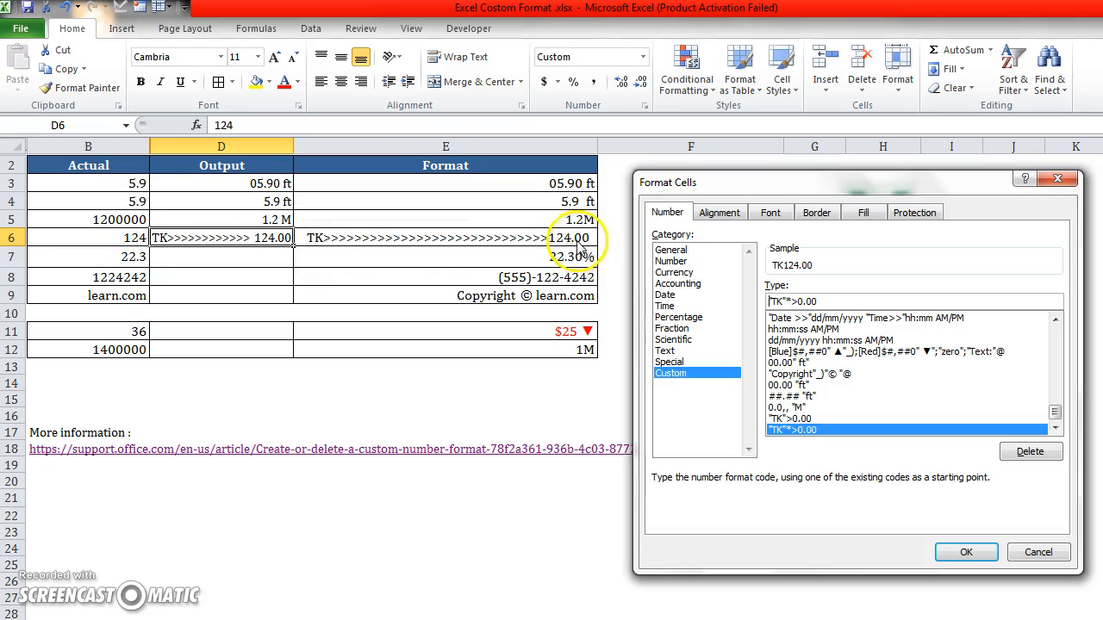
Step: Try to apply D6's custom format with only an underscore in front, as _"TK"*>0.00
click(780, 302)
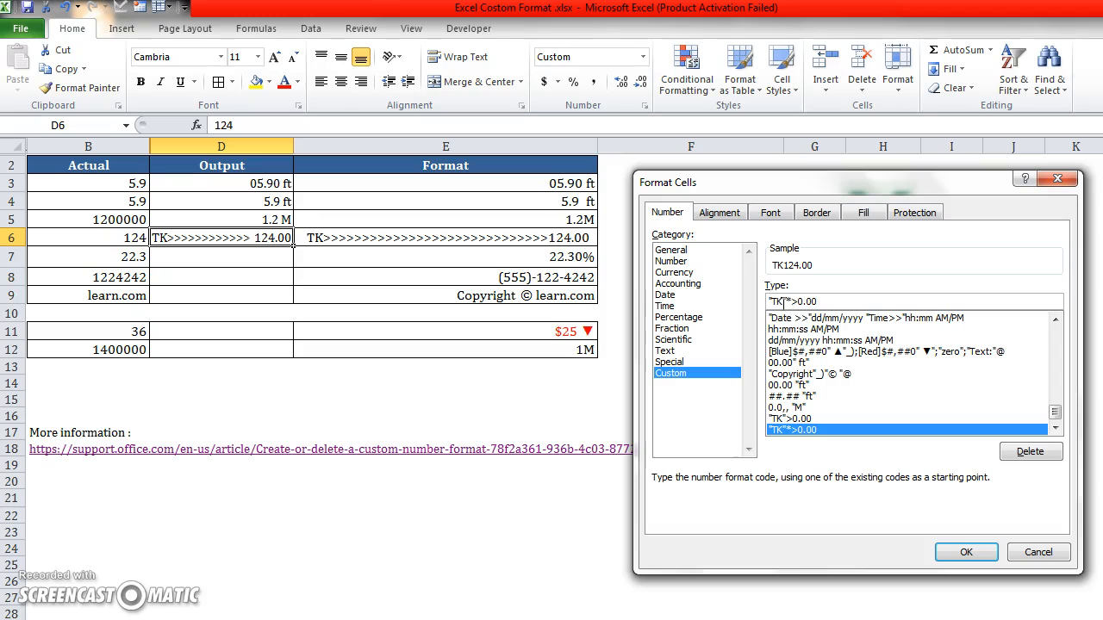
click(769, 301)
text(_)
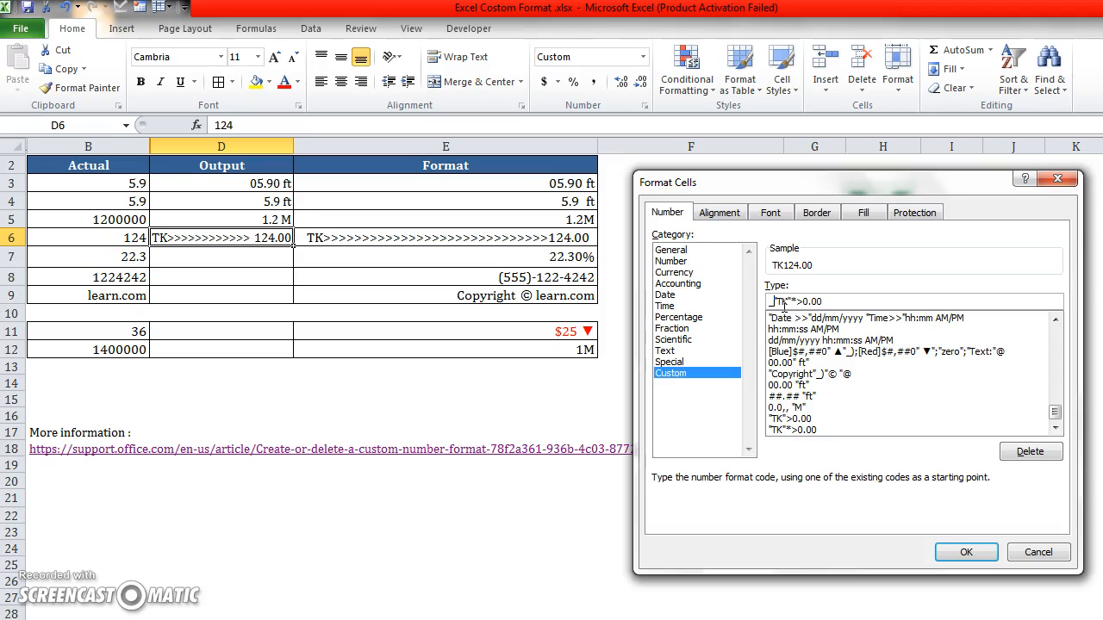
text(()
click(771, 302)
key(Delete)
click(966, 552)
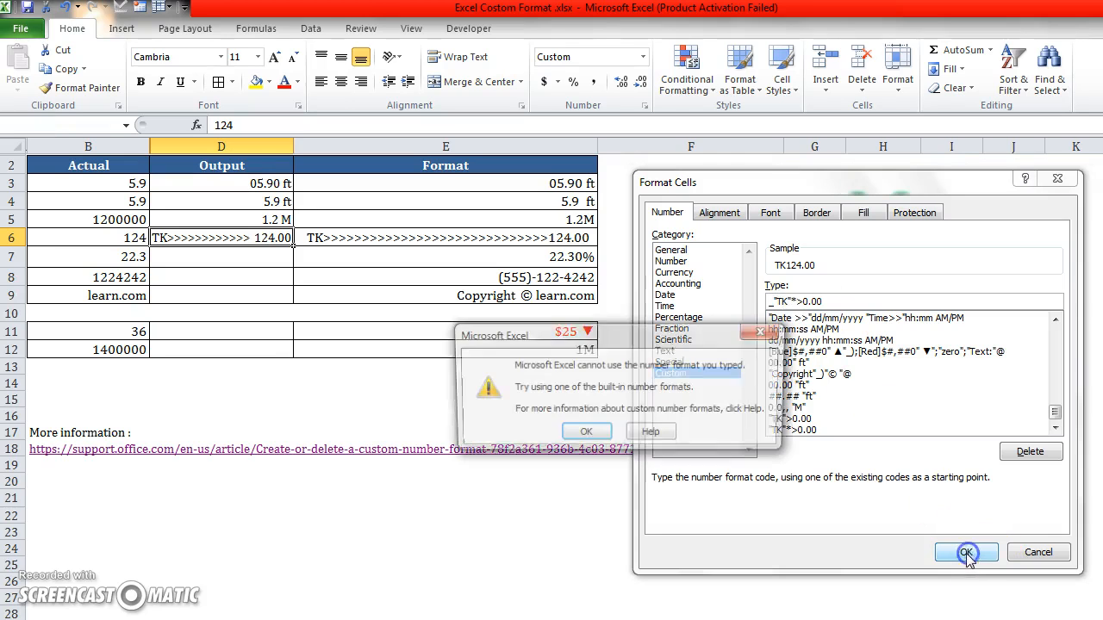
click(584, 434)
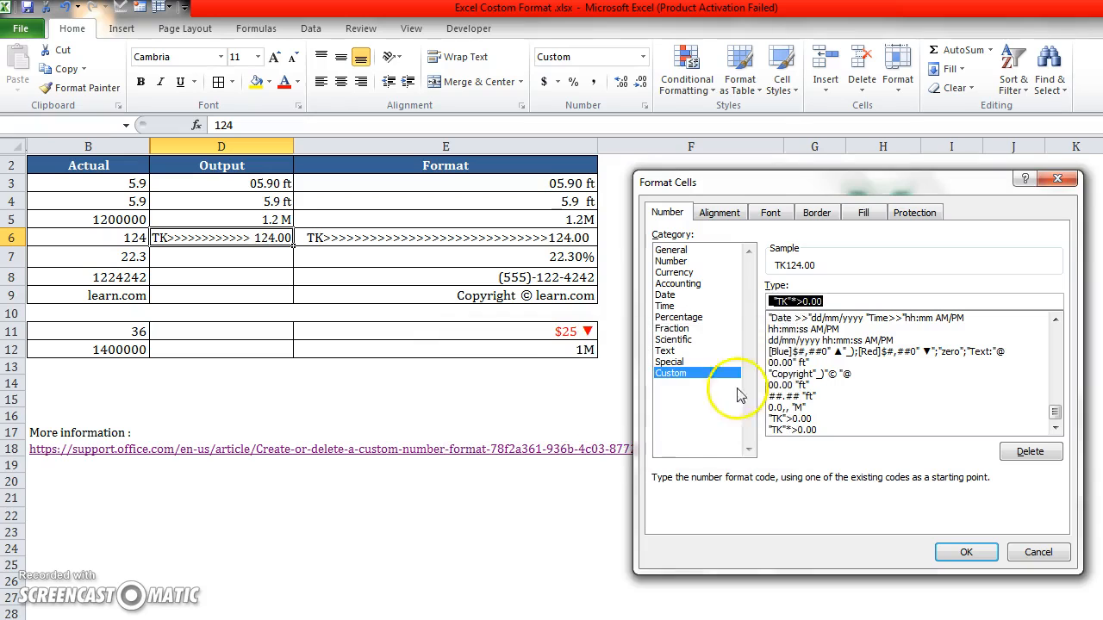
Step: Add spacing codes at both ends of D6's custom format, making the code _("TK"*>0.00_)
click(770, 301)
text(_()
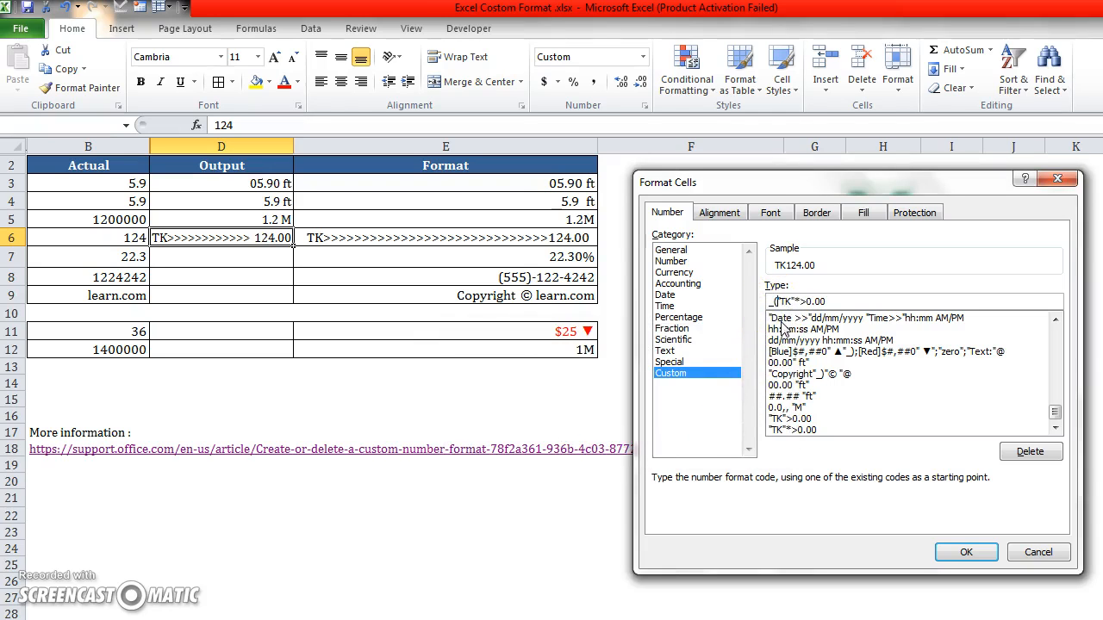
click(852, 298)
click(850, 301)
click(845, 300)
key(BackSpace)
key(BackSpace)
key(BackSpace)
Step: Highlight the leading _( and the trailing _) in D6's format code to examine the spacing characters
click(775, 301)
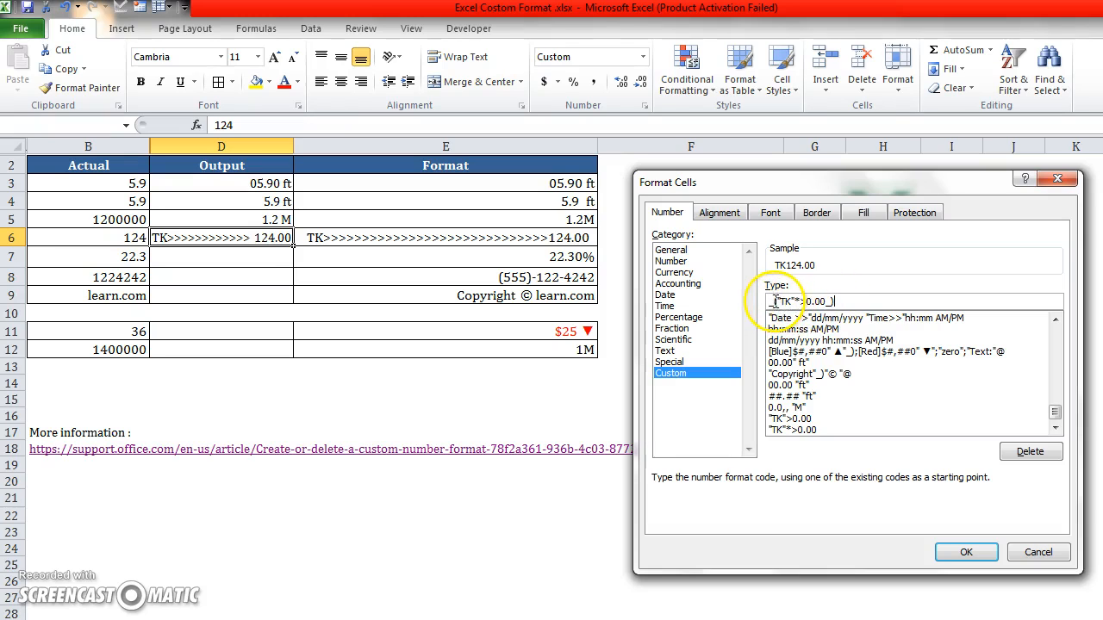
drag(774, 300, 769, 301)
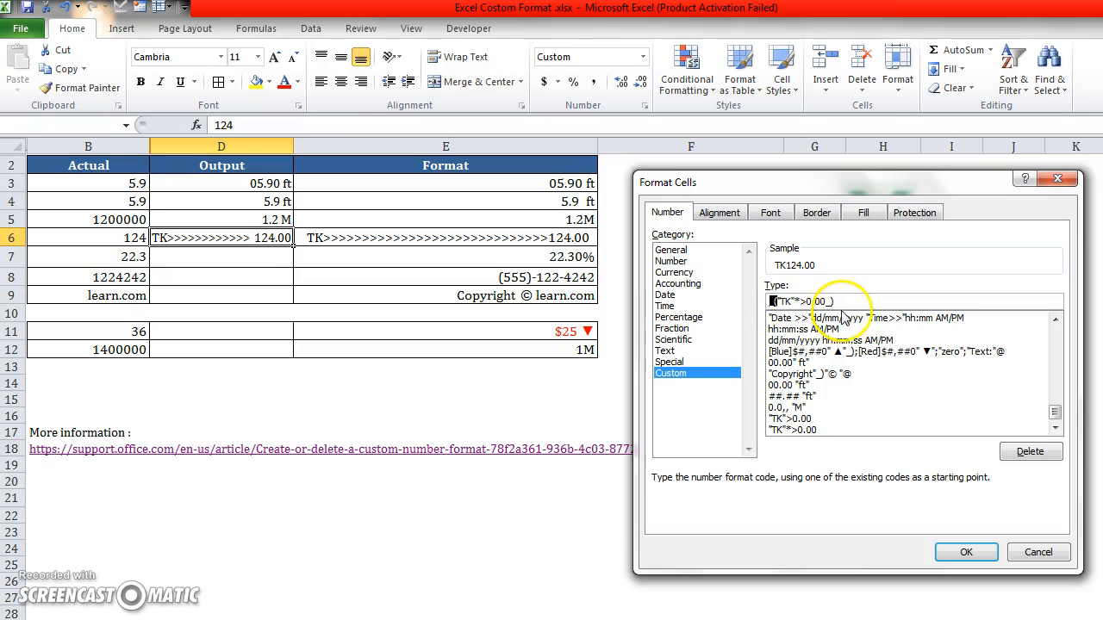
drag(825, 301, 845, 301)
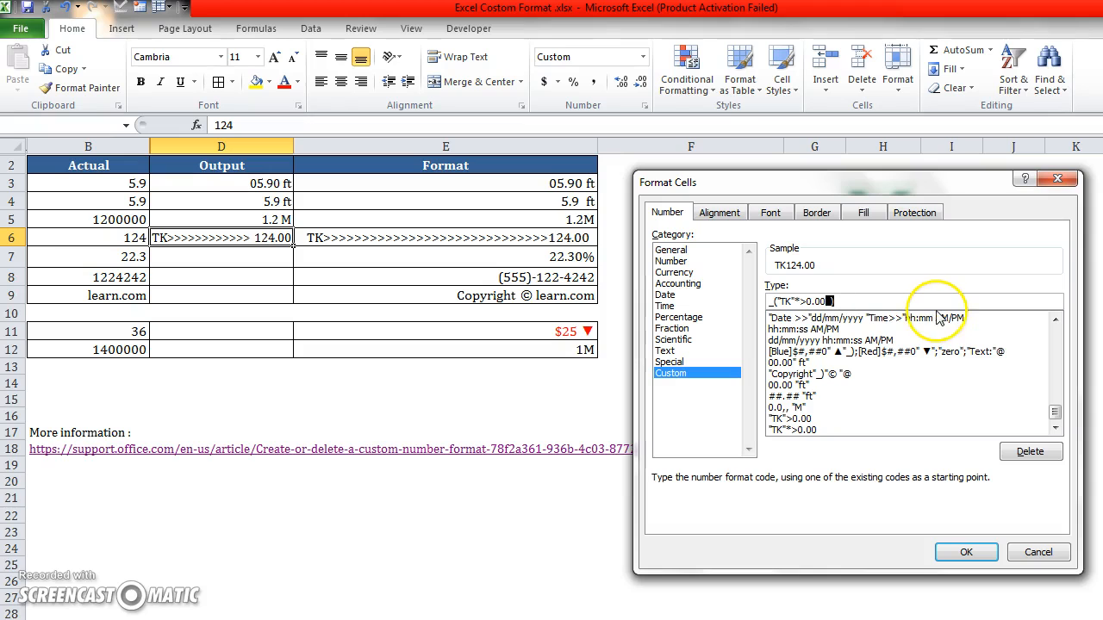
Step: Apply the custom format _("TK"*>0.00_) to D6, and widen and narrow column D to test how the > fill adapts
click(966, 552)
click(216, 274)
click(157, 238)
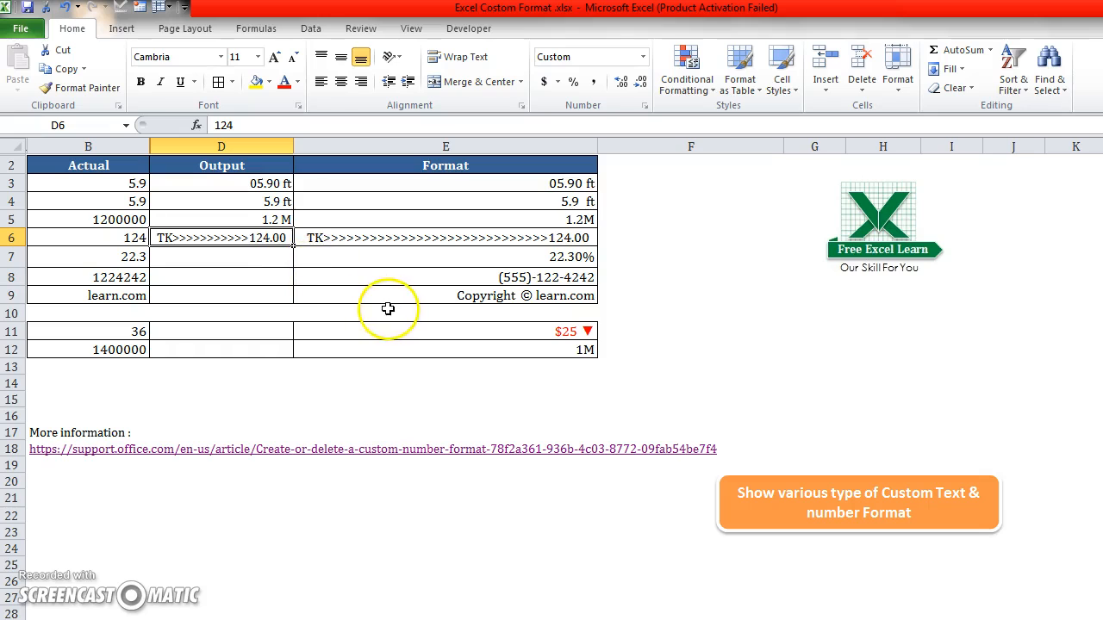
drag(293, 147, 329, 150)
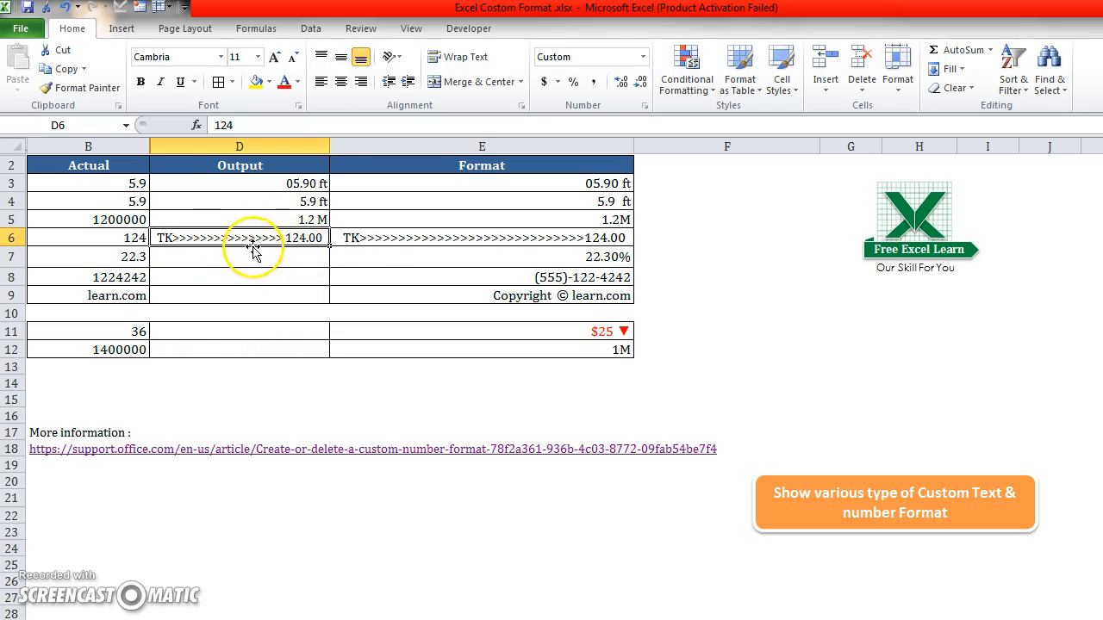
drag(331, 148, 288, 152)
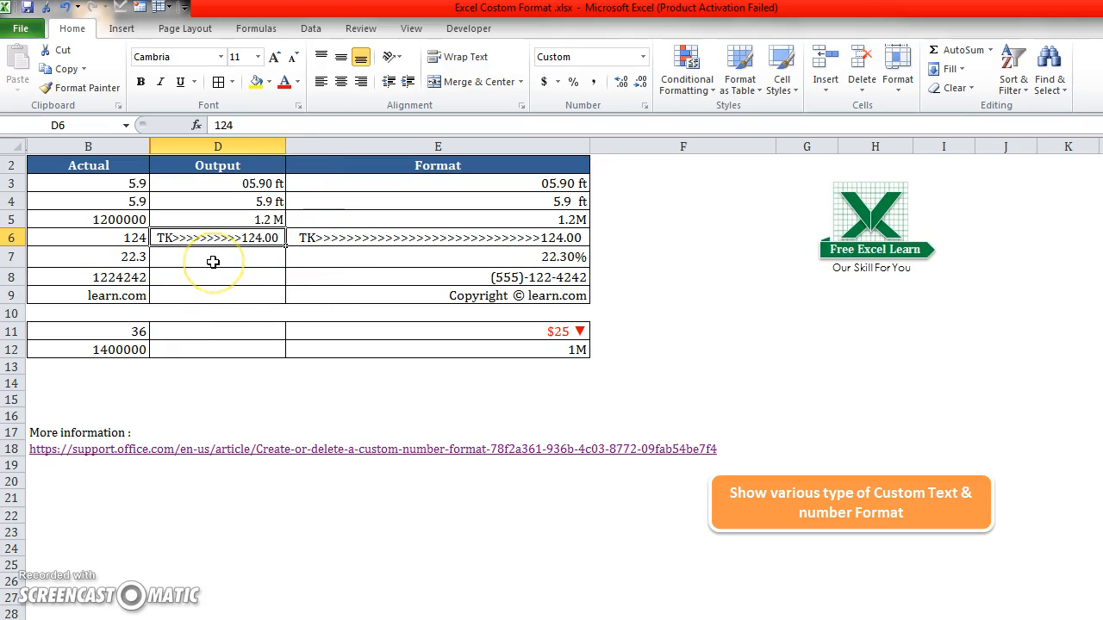
Step: Enter 22.3 in Output cell D7
click(257, 259)
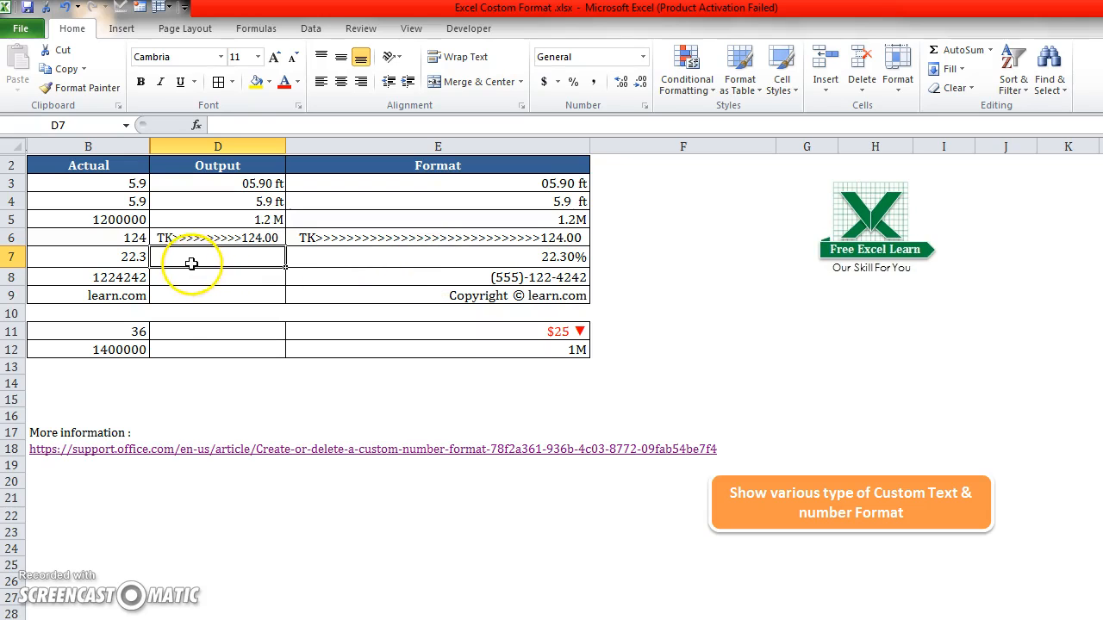
right_click(236, 257)
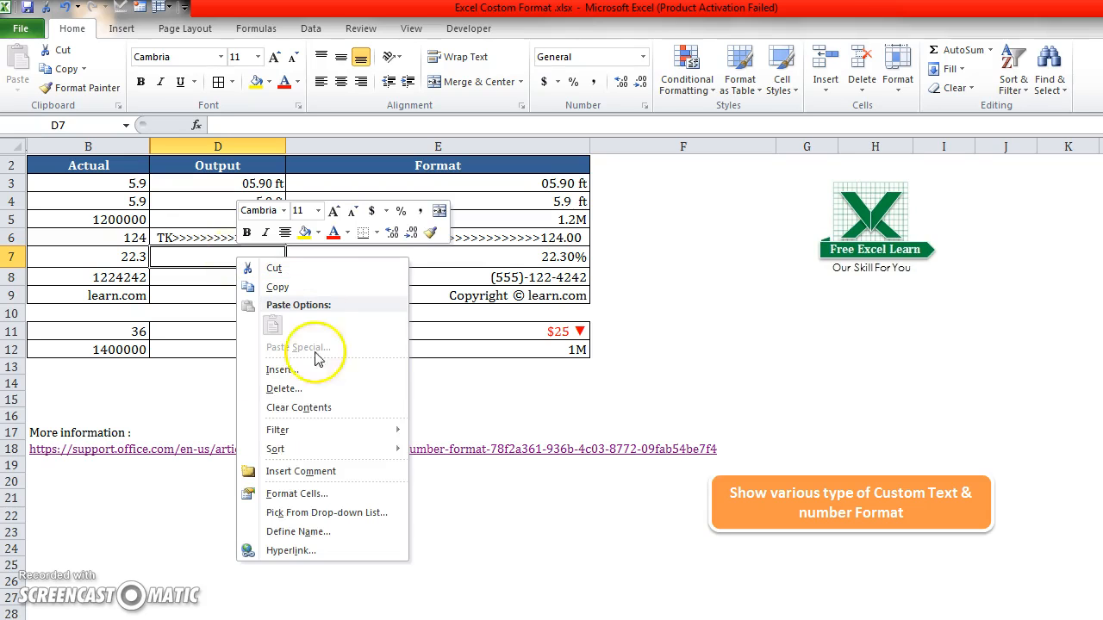
click(575, 350)
click(228, 255)
text(22)
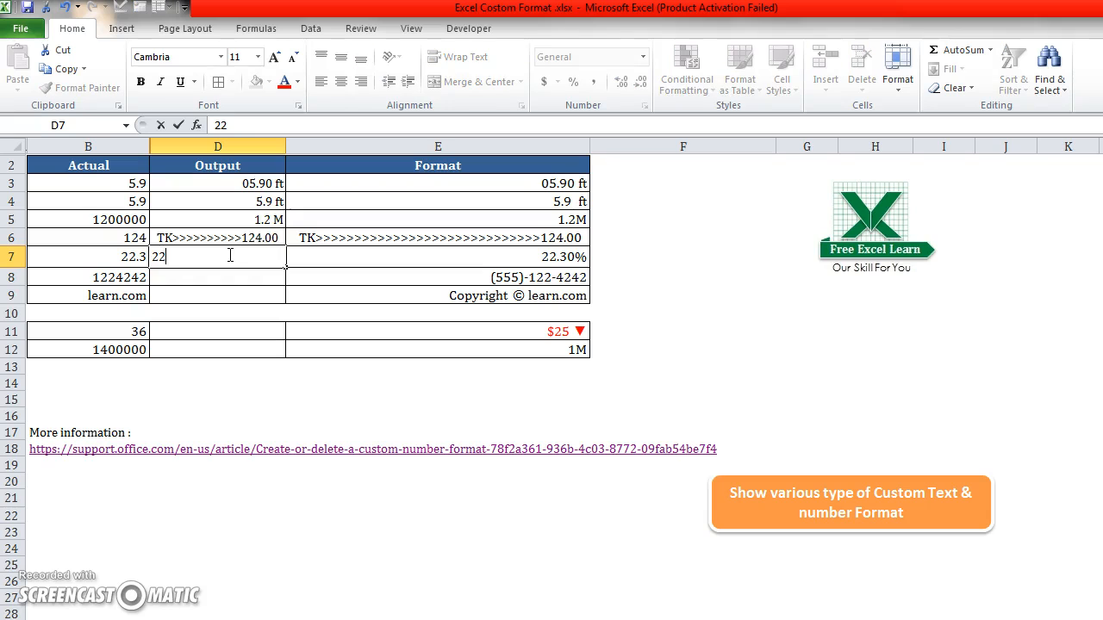
key(Return)
Step: Apply the custom number format #.00% to cell D7
click(228, 255)
right_click(229, 255)
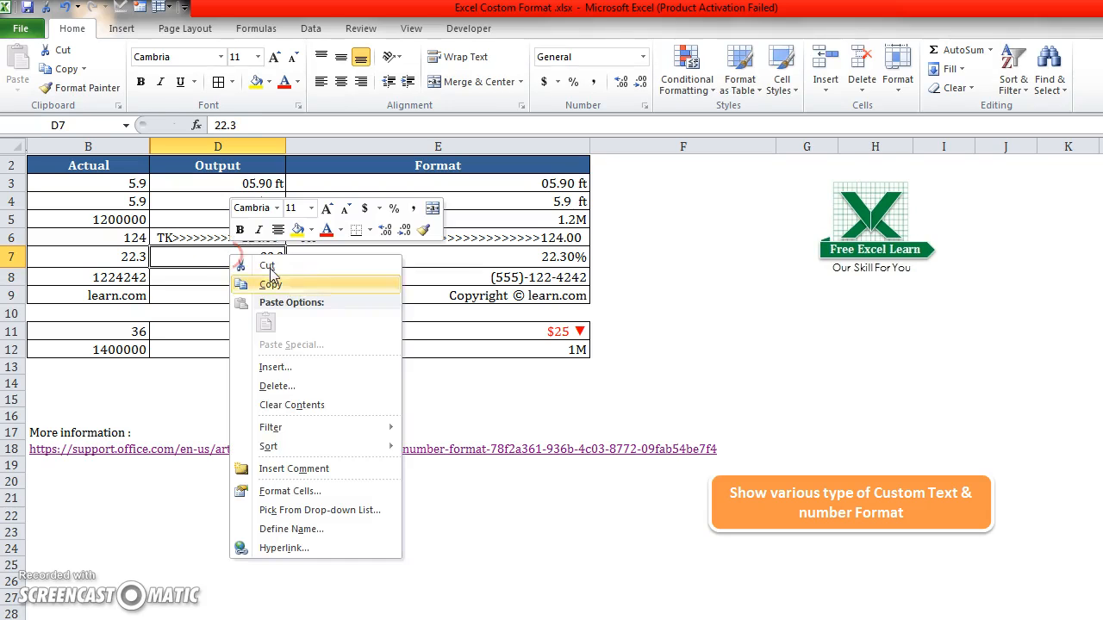
click(309, 488)
drag(229, 284, 823, 102)
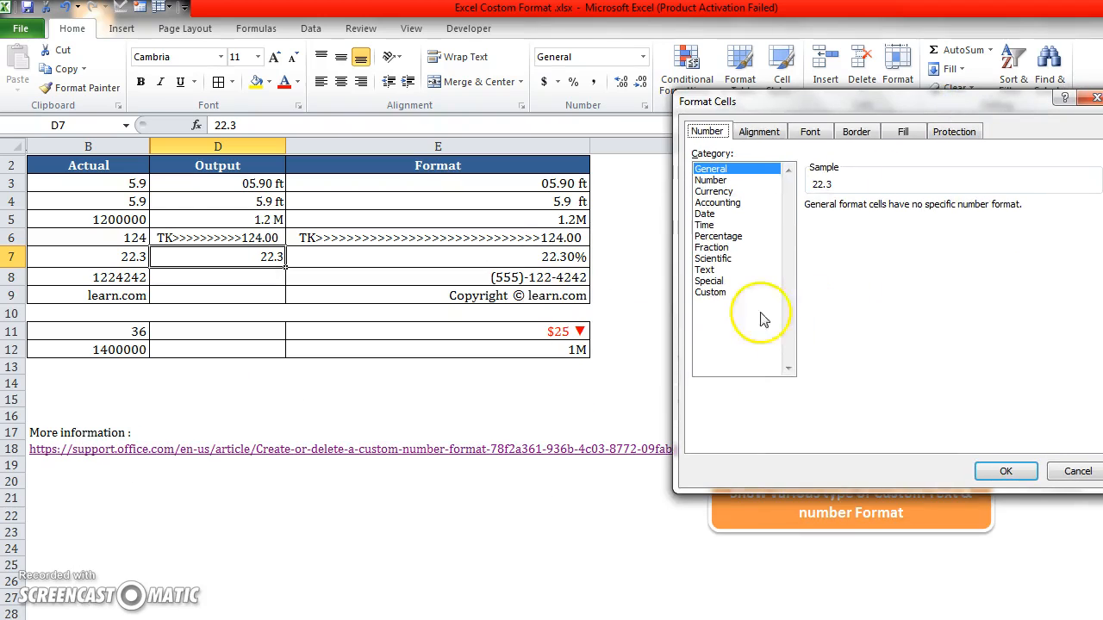
click(722, 292)
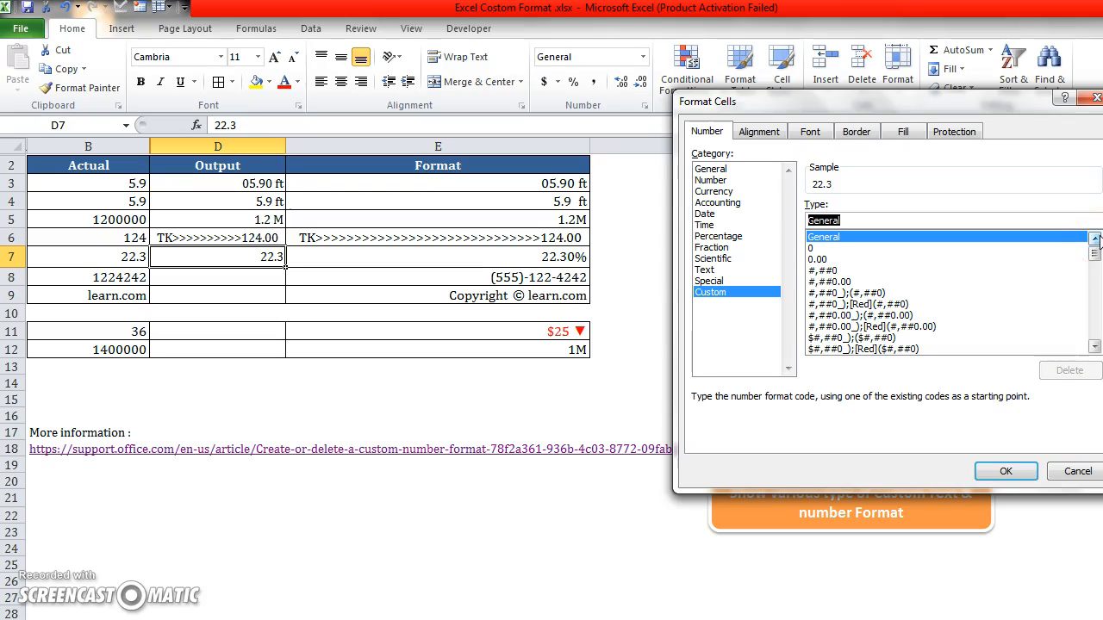
text(#.00)
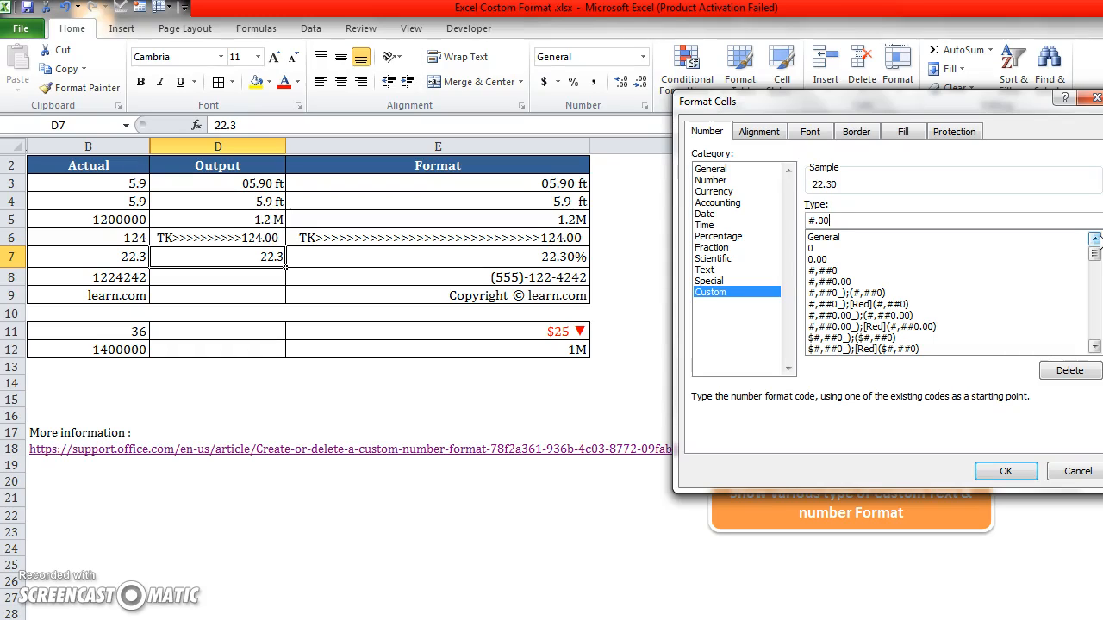
text(%)
click(1000, 470)
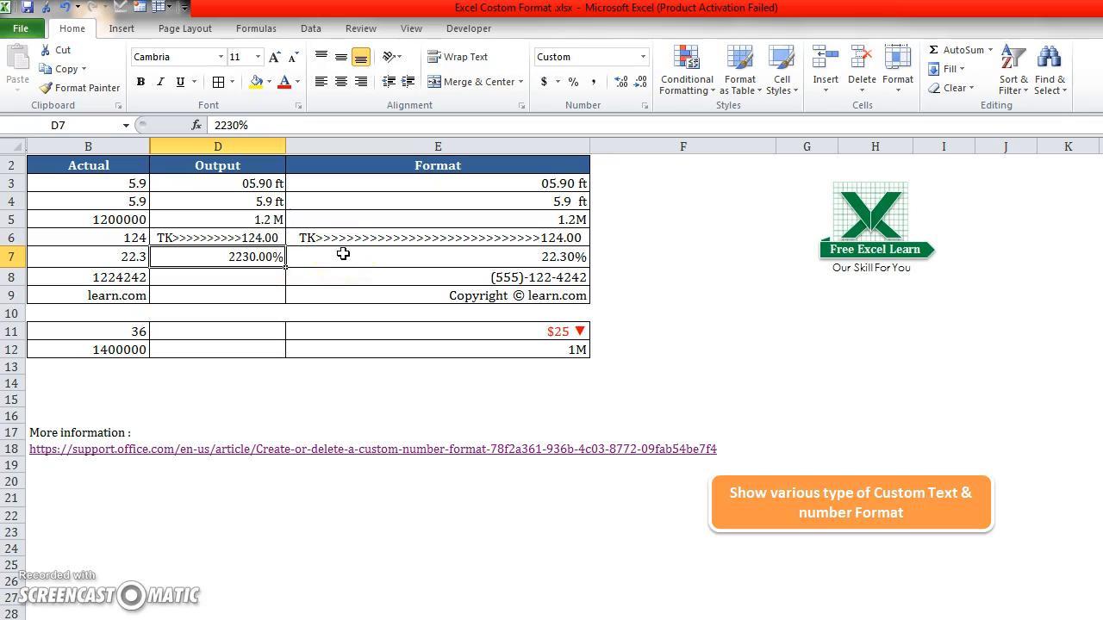
Step: Replace the value in D7 with 22.3% to match the sample in E7
text(223)
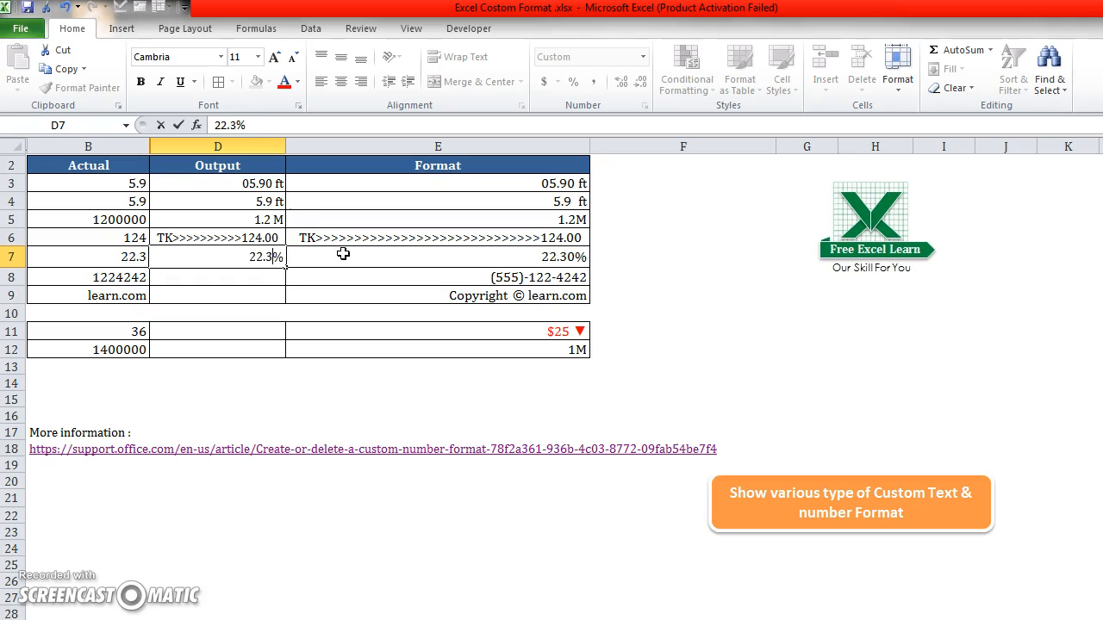
key(Return)
click(247, 256)
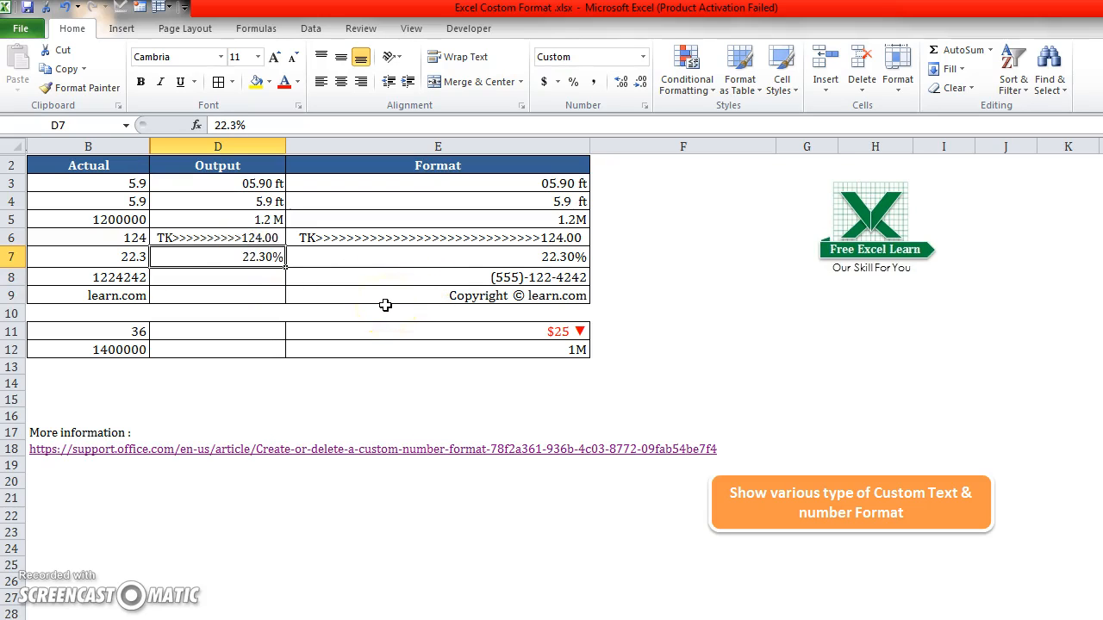
Step: Enter the actual phone number from B8 in Output cell D8
click(192, 275)
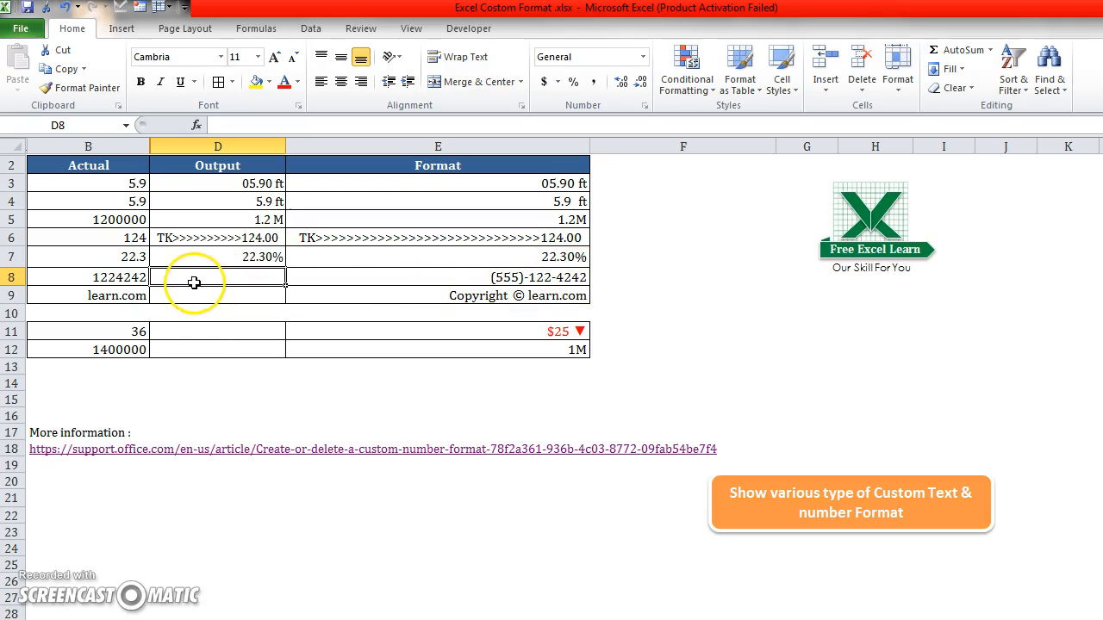
text(1224242)
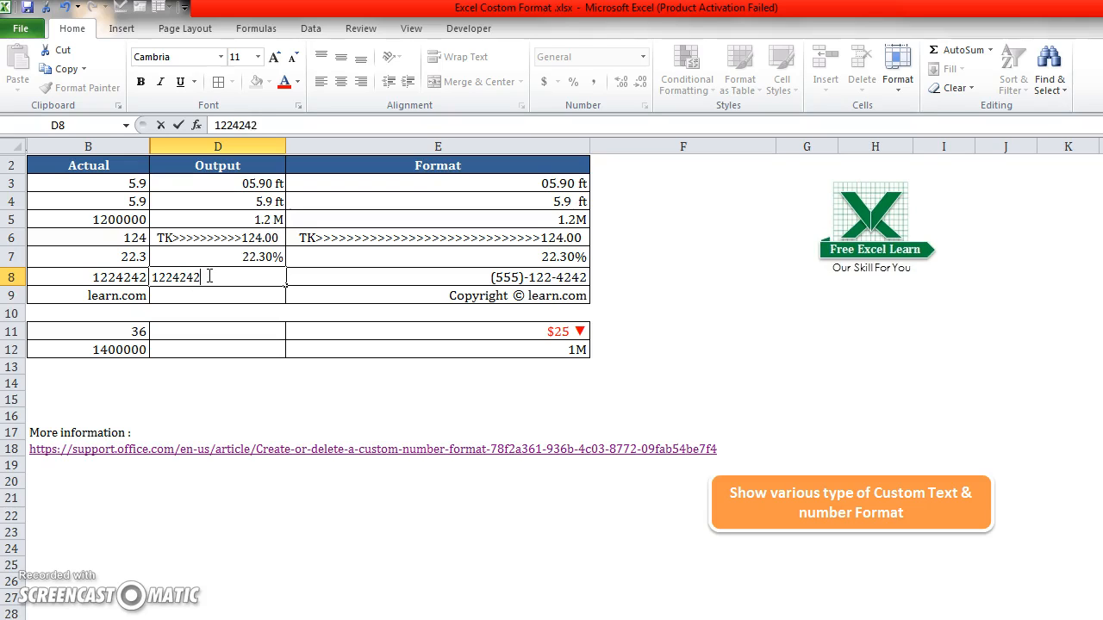
key(Return)
Step: Start a custom number format for D8 with the fixed area code (555) in parentheses
click(208, 277)
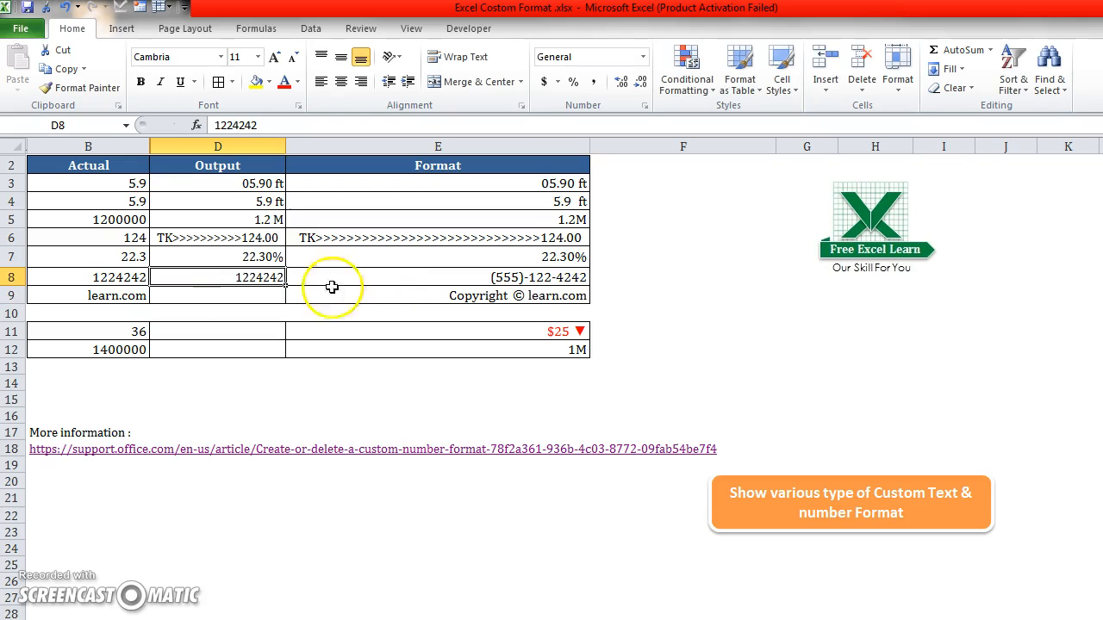
right_click(208, 276)
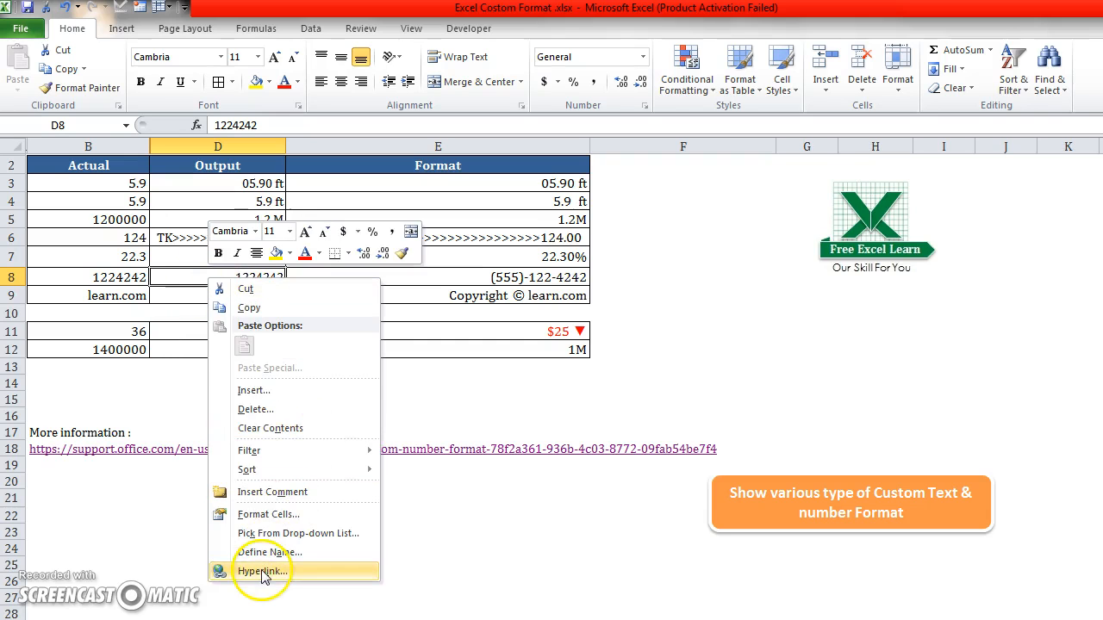
click(269, 514)
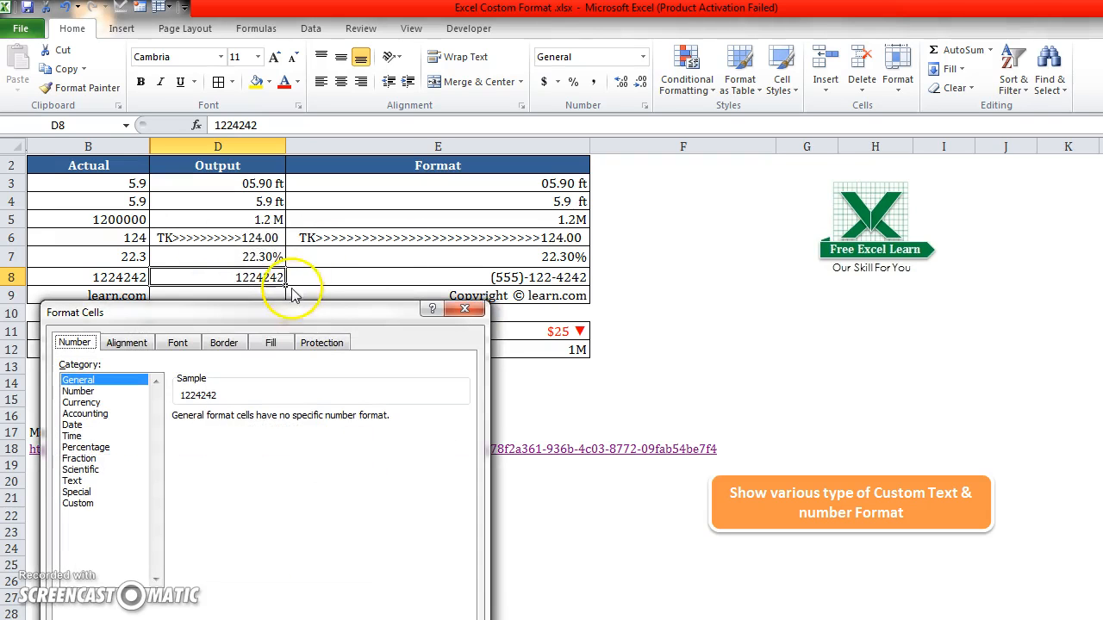
drag(288, 310, 933, 138)
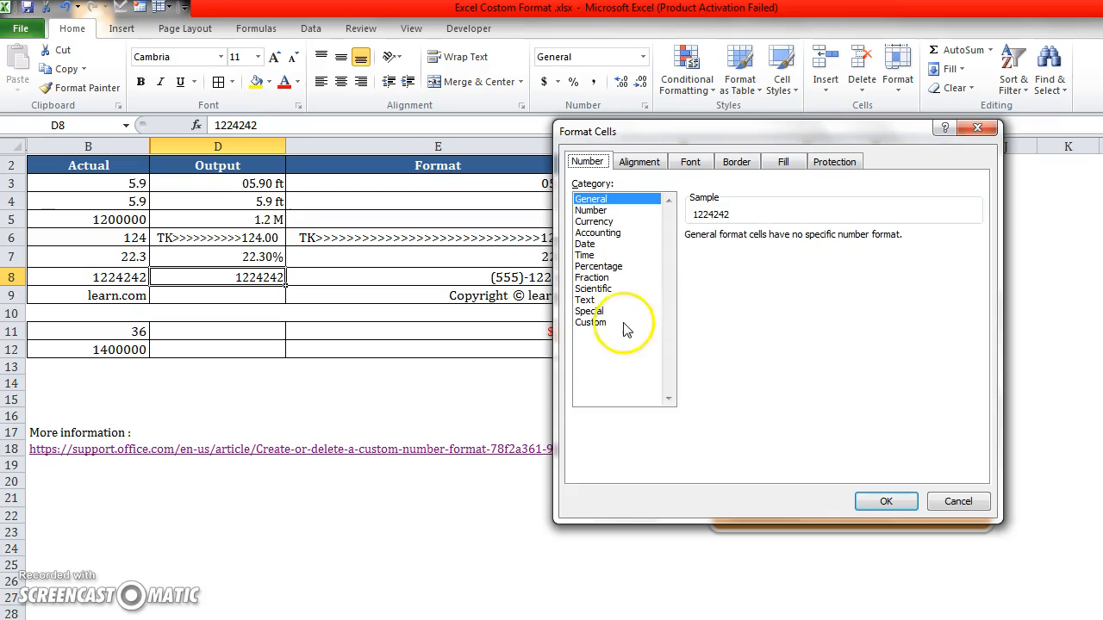
click(590, 322)
drag(683, 141, 794, 148)
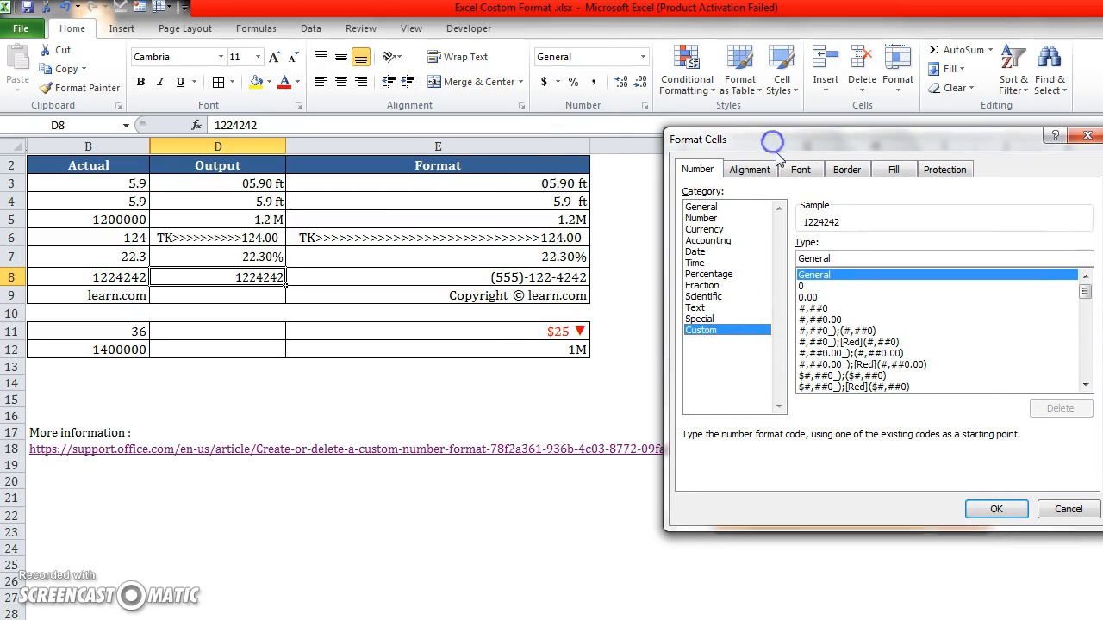
double_click(856, 255)
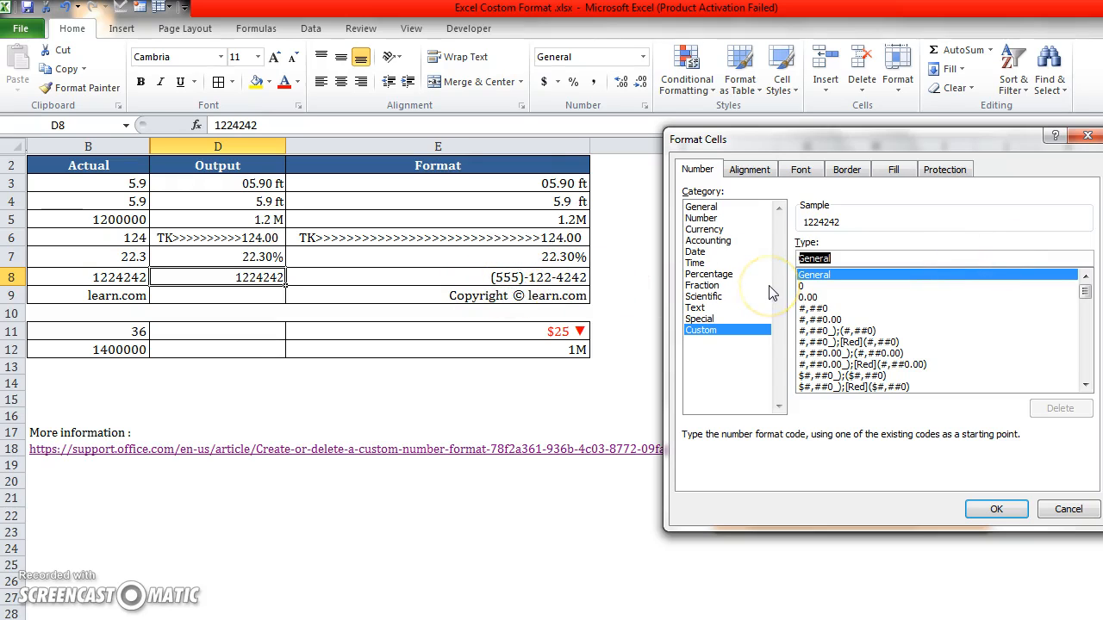
text((0)
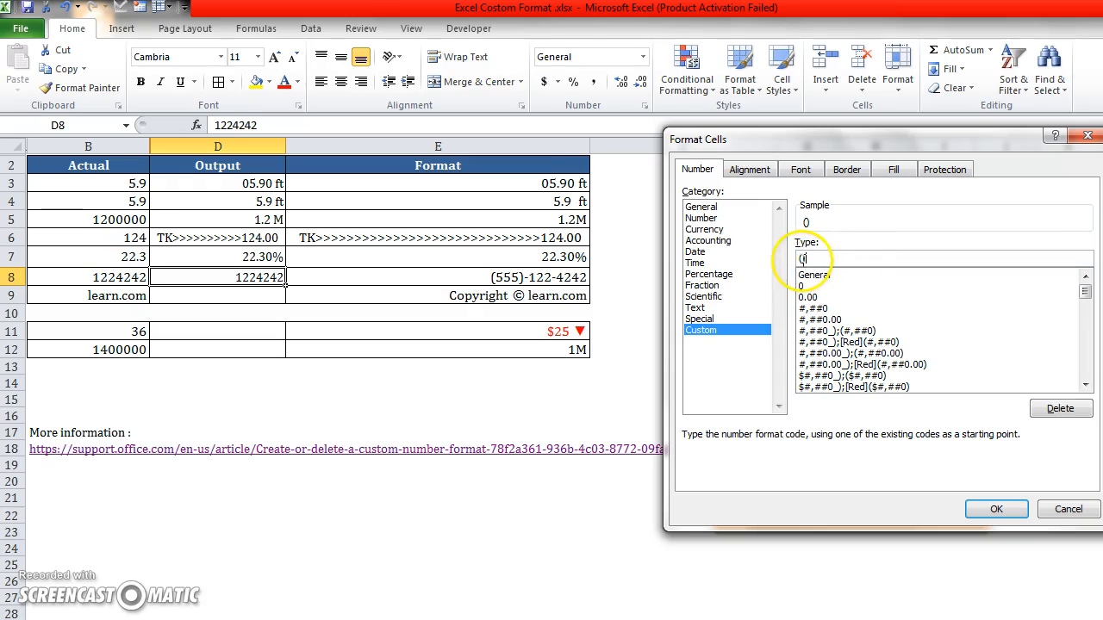
click(802, 260)
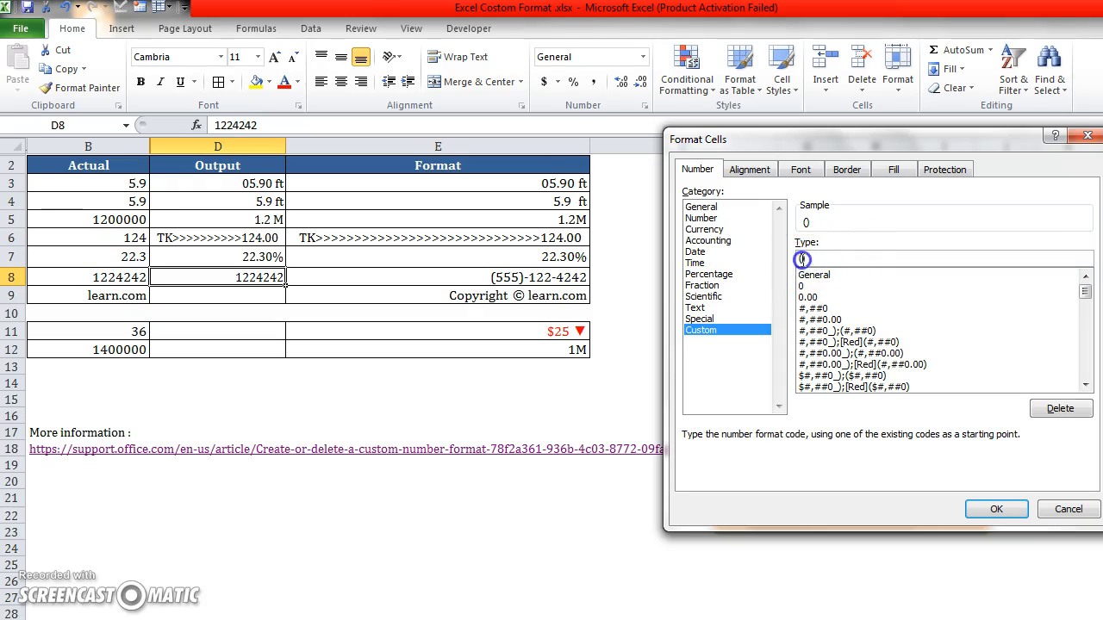
text(555)
Step: Complete D8's format code as (555)-###-####, apply it, and select sample cell E8 for comparison
click(839, 259)
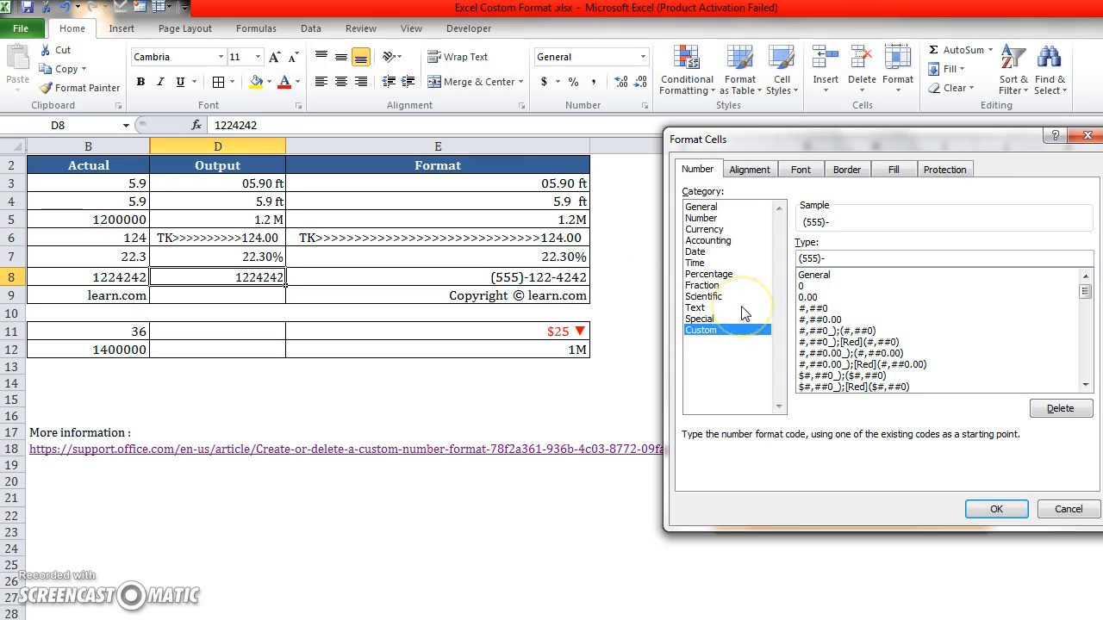
text(###-####)
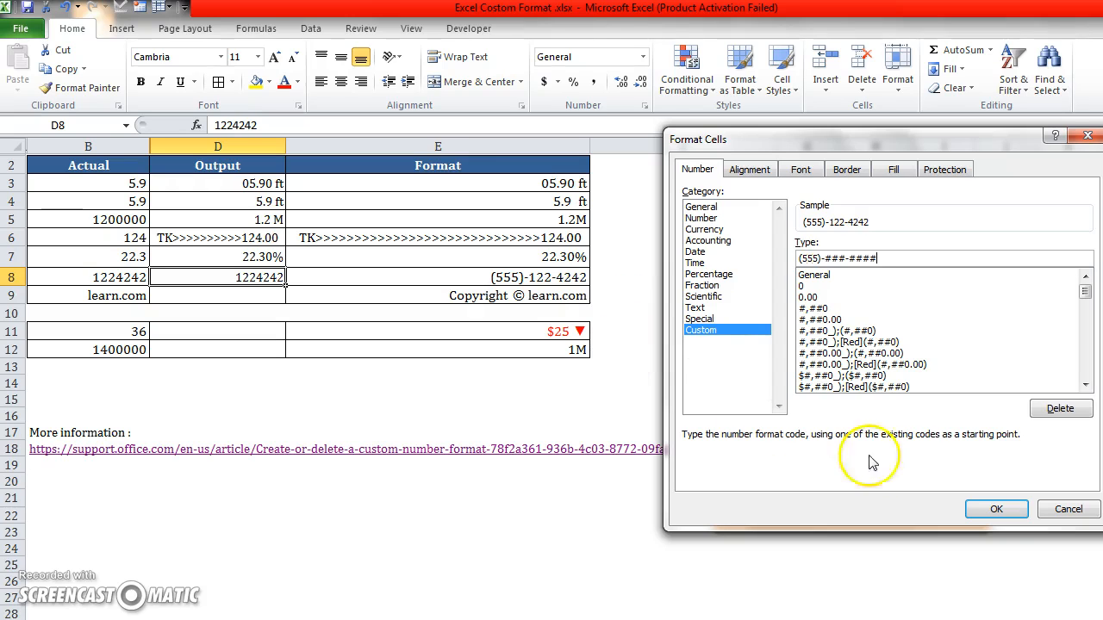
click(985, 509)
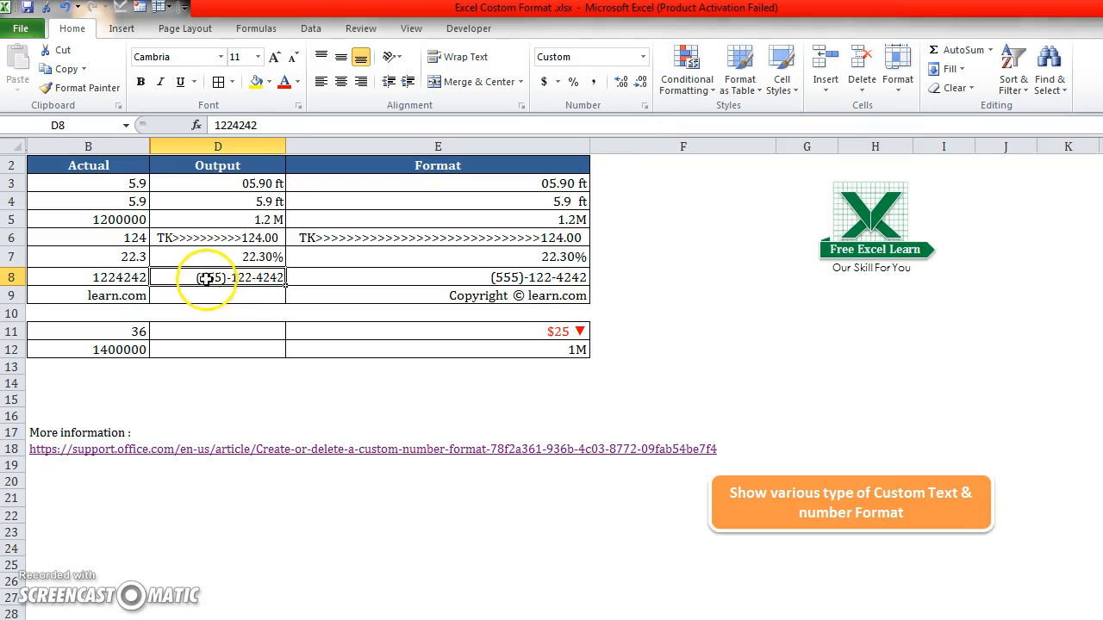
click(531, 277)
key(ctrl+c)
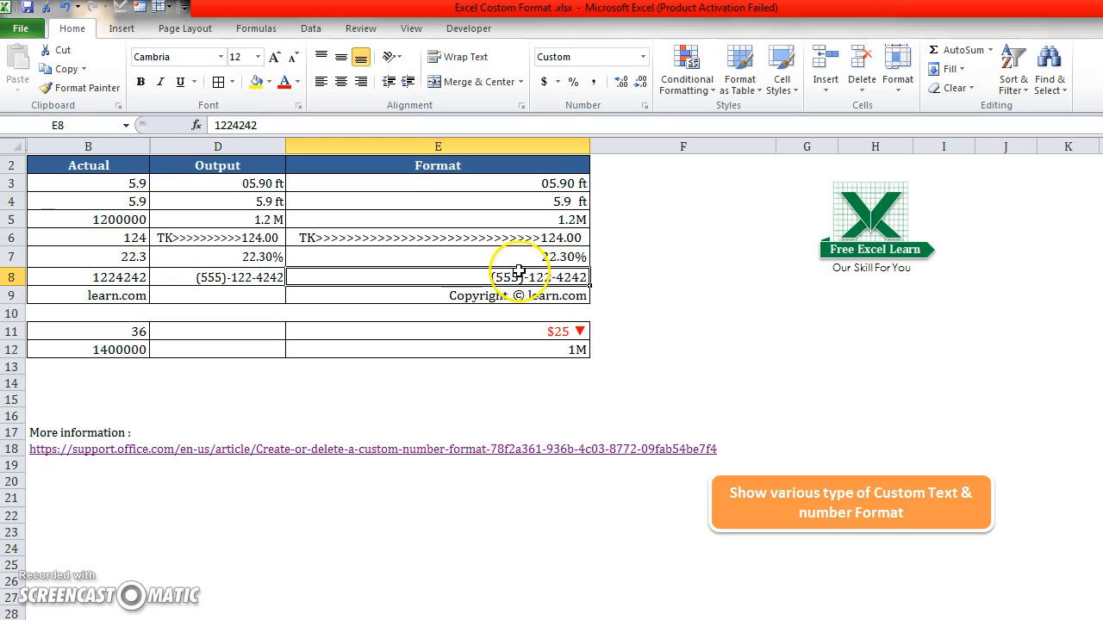